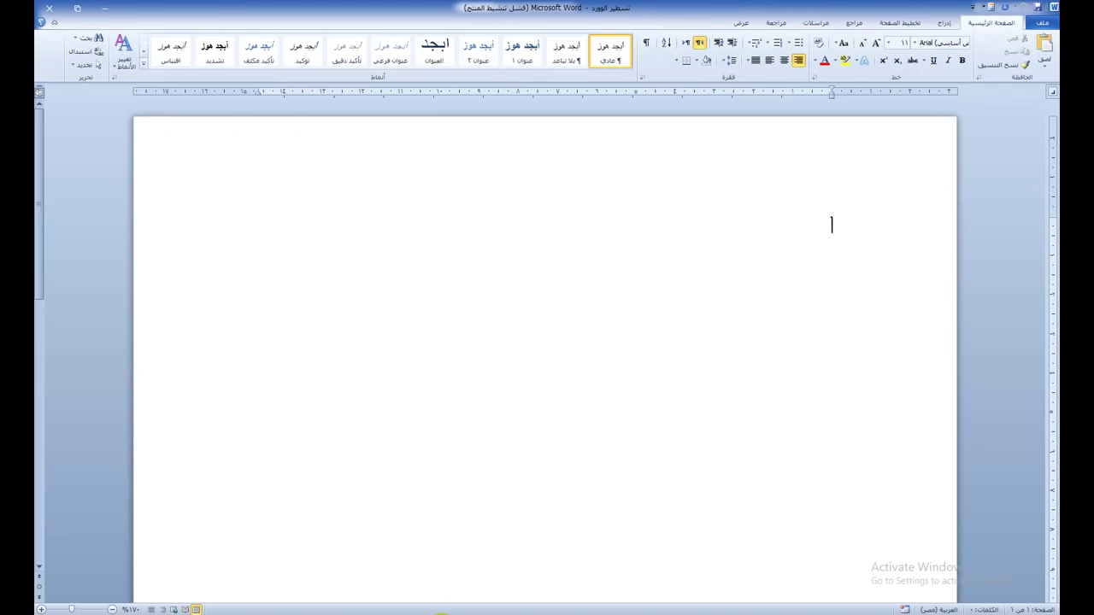
Step: Close the lined-page example Word document without saving, then minimize Word
{"action": "mouse_move", "coordinate": [441, 614]}
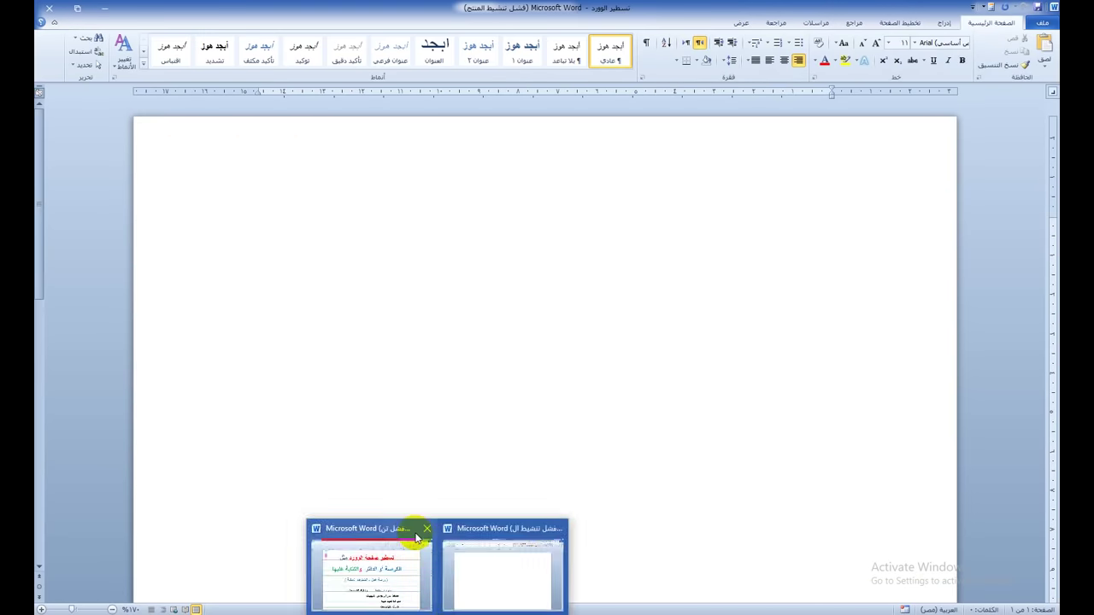
{"action": "left_click", "coordinate": [428, 529]}
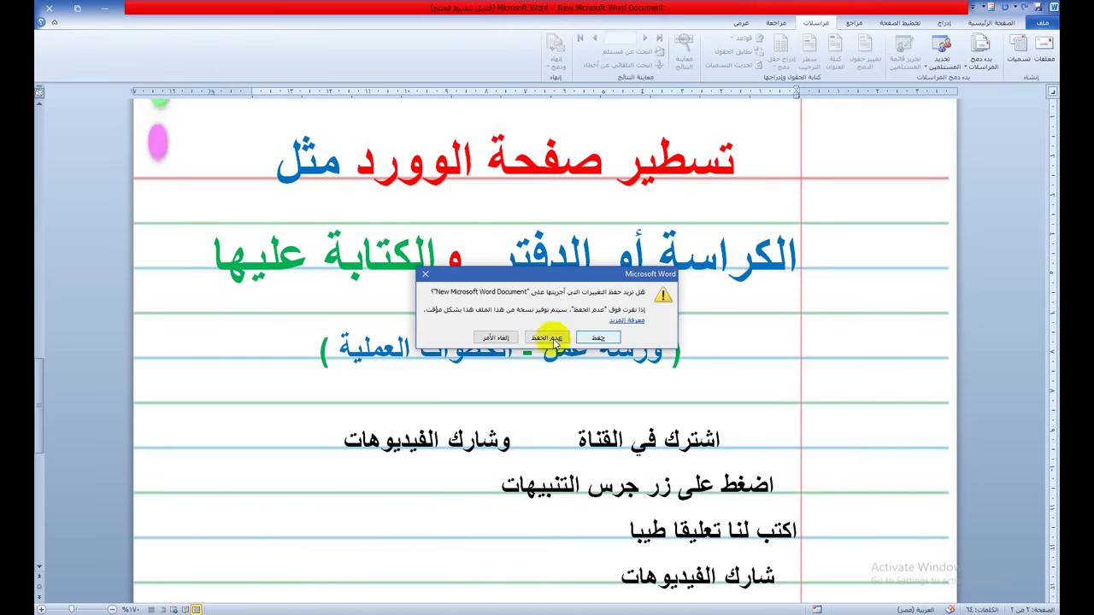
{"action": "left_click", "coordinate": [547, 338]}
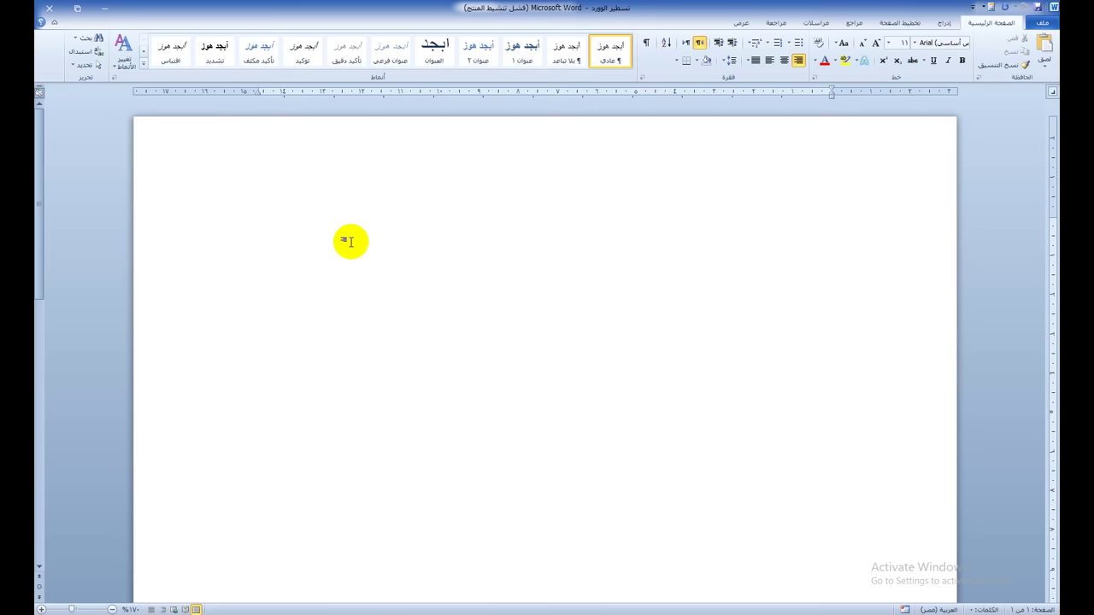
{"action": "left_click", "coordinate": [107, 10]}
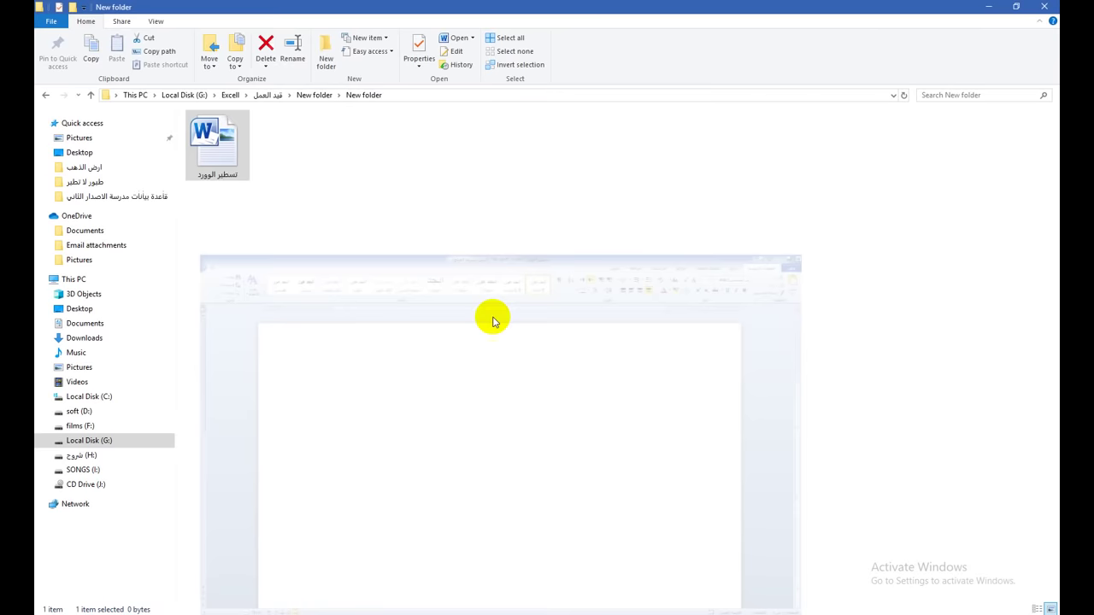
Step: Create a Microsoft Excel Worksheet in the New folder with its default name, then open and maximize it
{"action": "left_click", "coordinate": [385, 235]}
{"action": "right_click", "coordinate": [386, 235]}
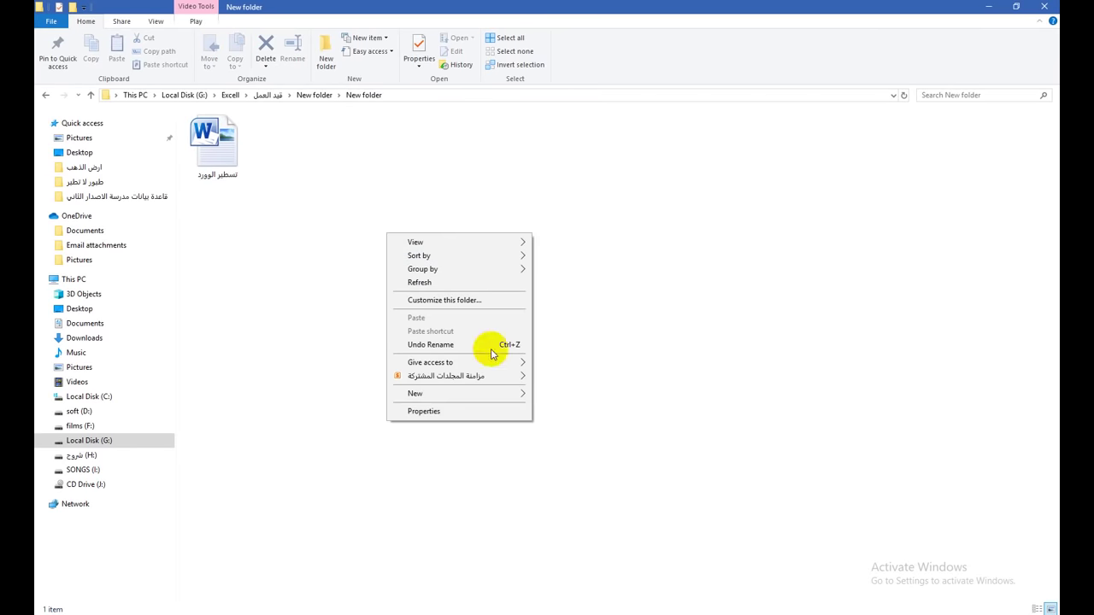
{"action": "mouse_move", "coordinate": [492, 399]}
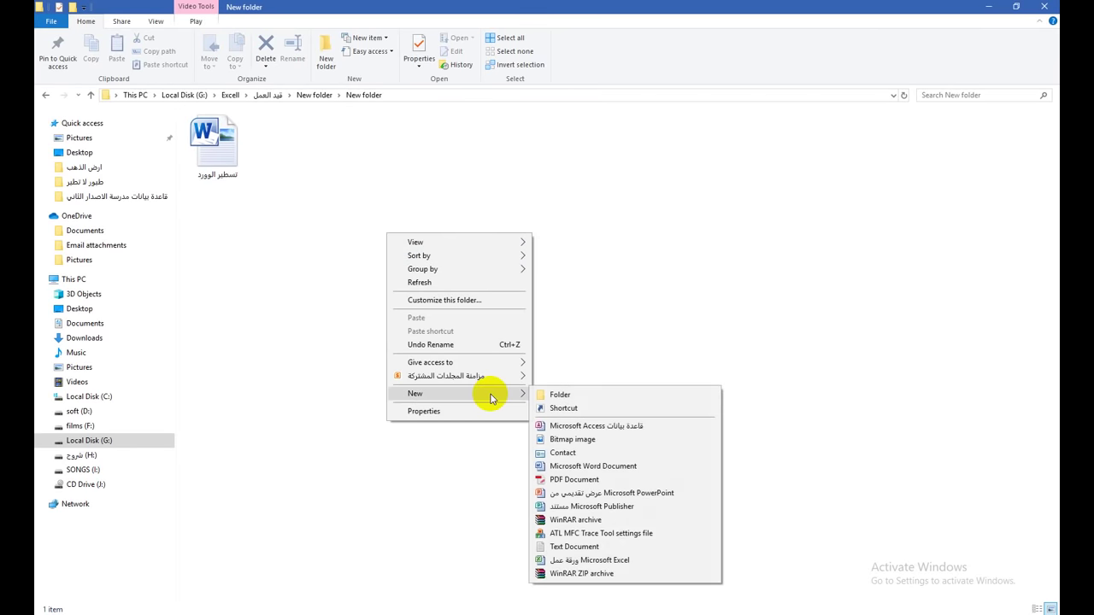
{"action": "left_click", "coordinate": [609, 561]}
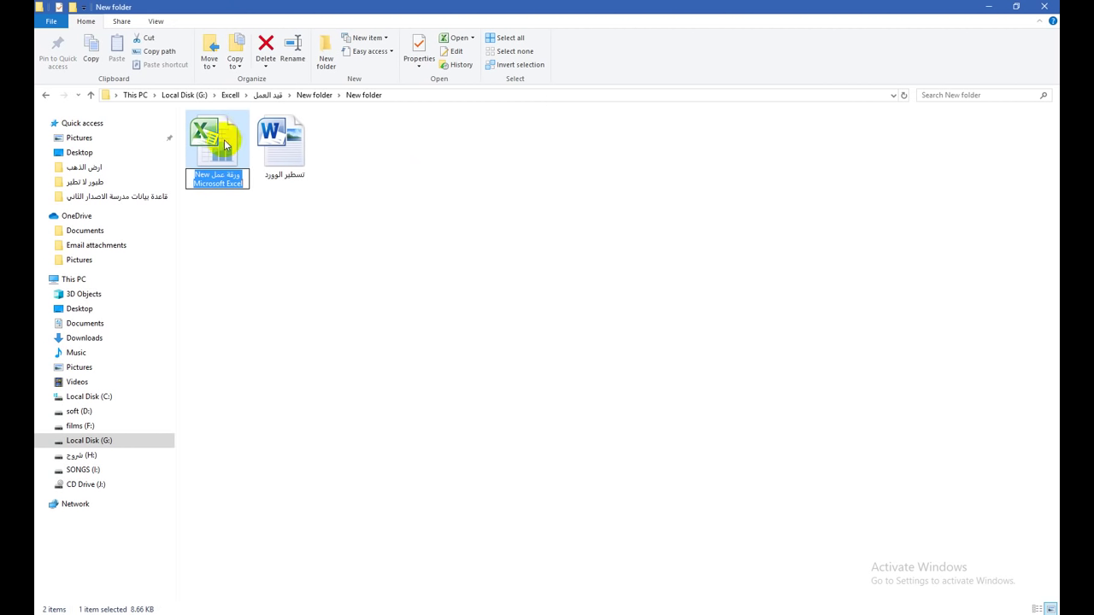
{"action": "key", "text": "Return"}
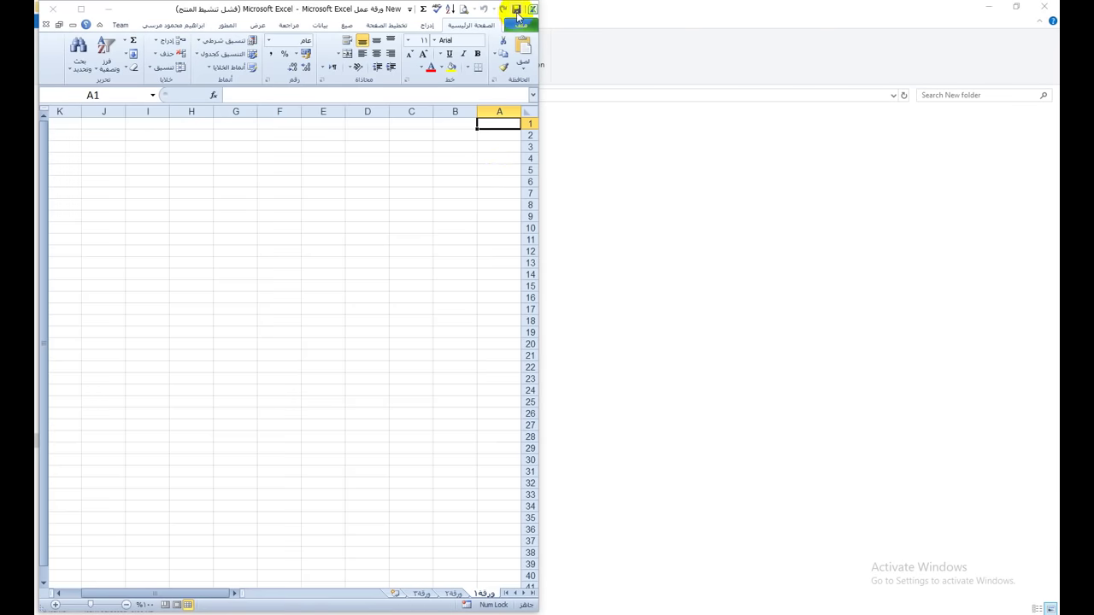
{"action": "left_click", "coordinate": [81, 9]}
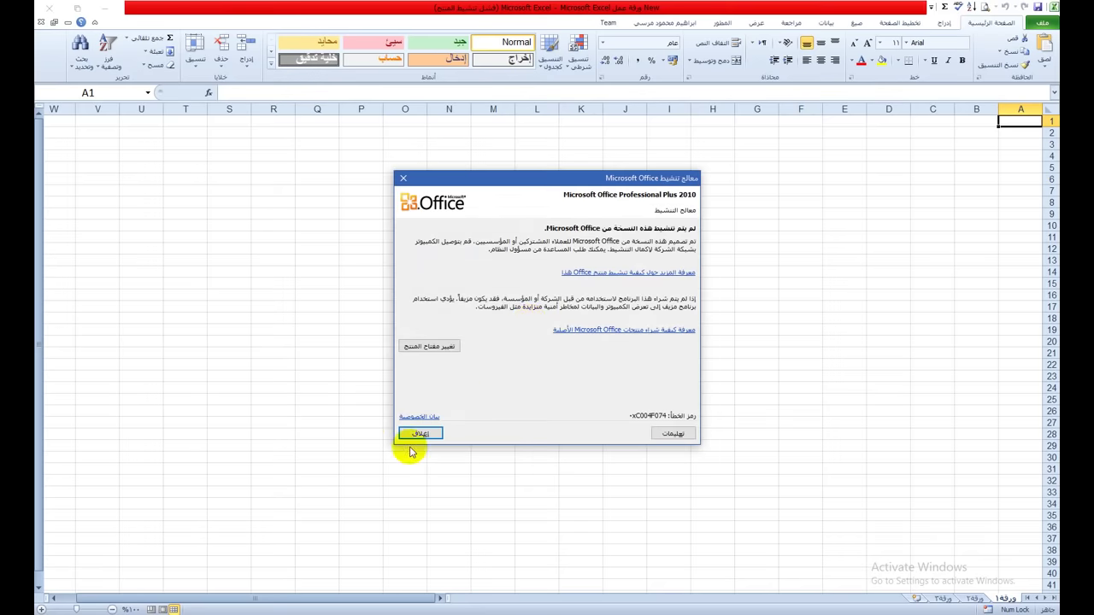
Step: Dismiss the activation notice, widen column A and column B to 71.50, and heighten row 1
{"action": "left_click", "coordinate": [418, 435]}
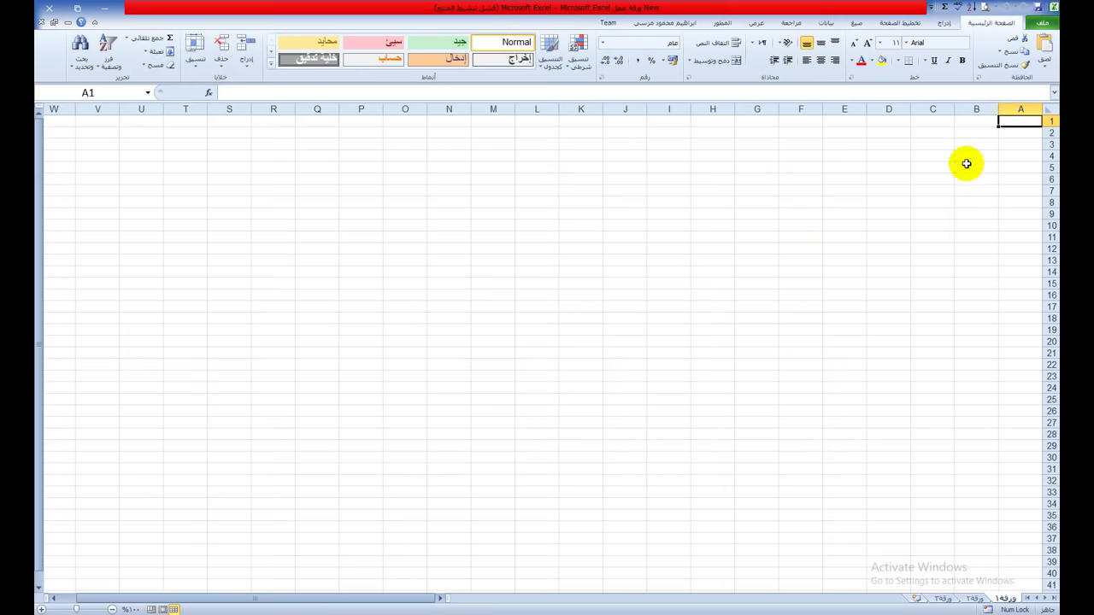
{"action": "left_click_drag", "start_coordinate": [997, 109], "coordinate": [957, 107]}
{"action": "left_click", "coordinate": [904, 114]}
{"action": "left_click_drag", "start_coordinate": [903, 113], "coordinate": [602, 115]}
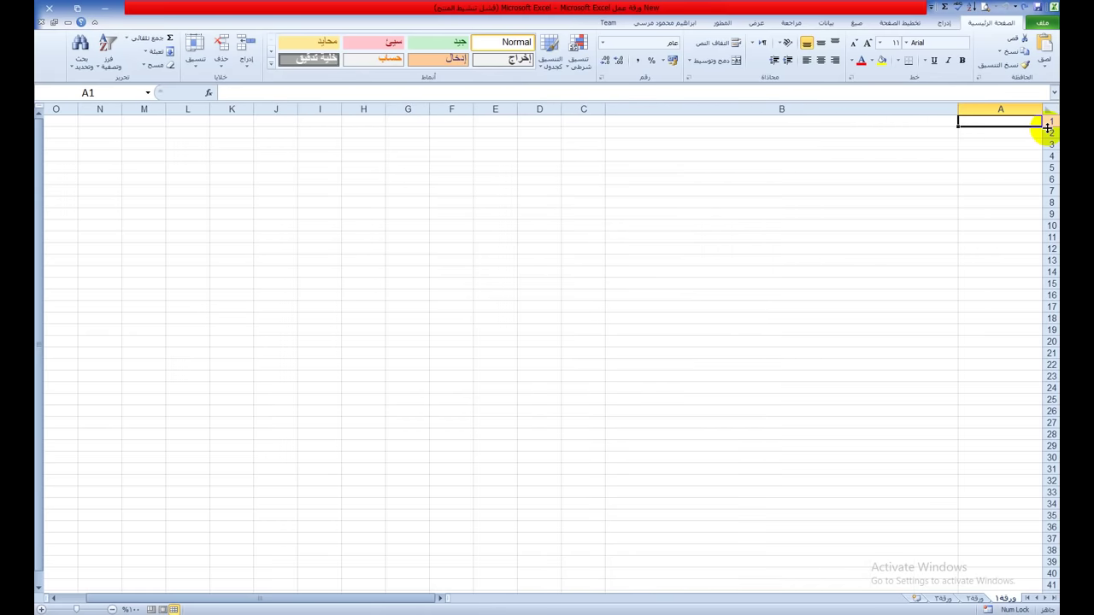
{"action": "left_click_drag", "start_coordinate": [1050, 125], "coordinate": [1048, 156]}
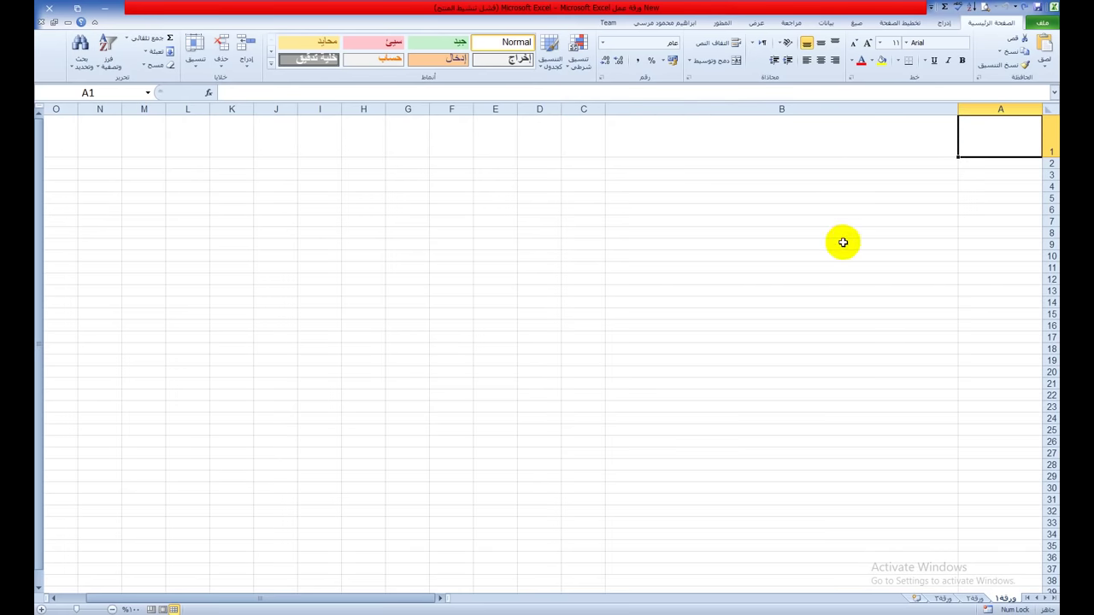
{"action": "scroll", "coordinate": [843, 242], "scroll_direction": "up", "scroll_amount": 1}
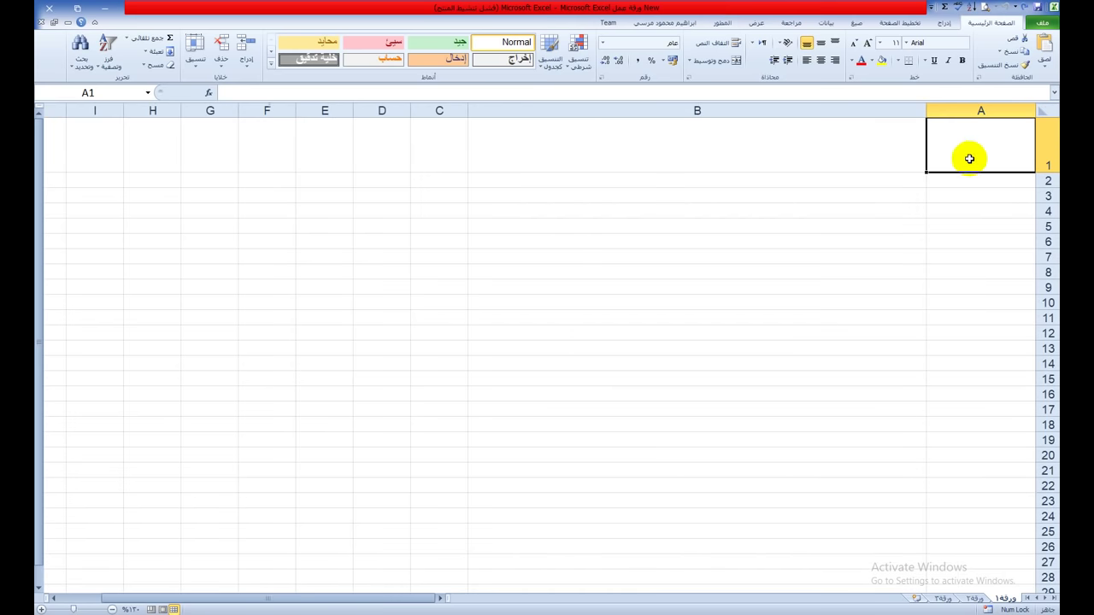
Step: Enter the person's name in B1 and centre it horizontally and vertically
{"action": "left_click", "coordinate": [590, 161]}
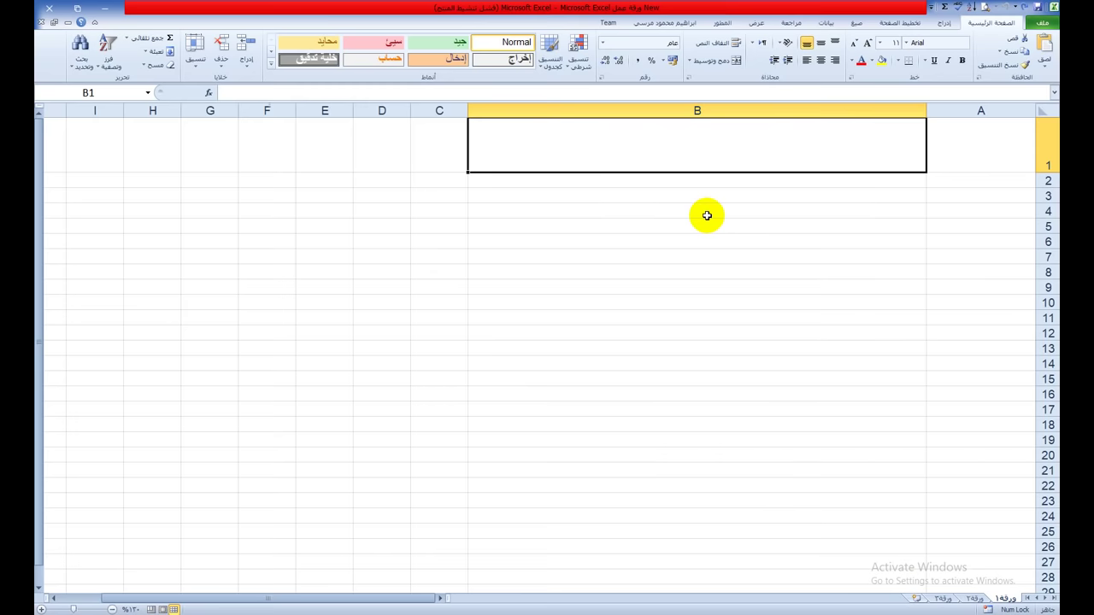
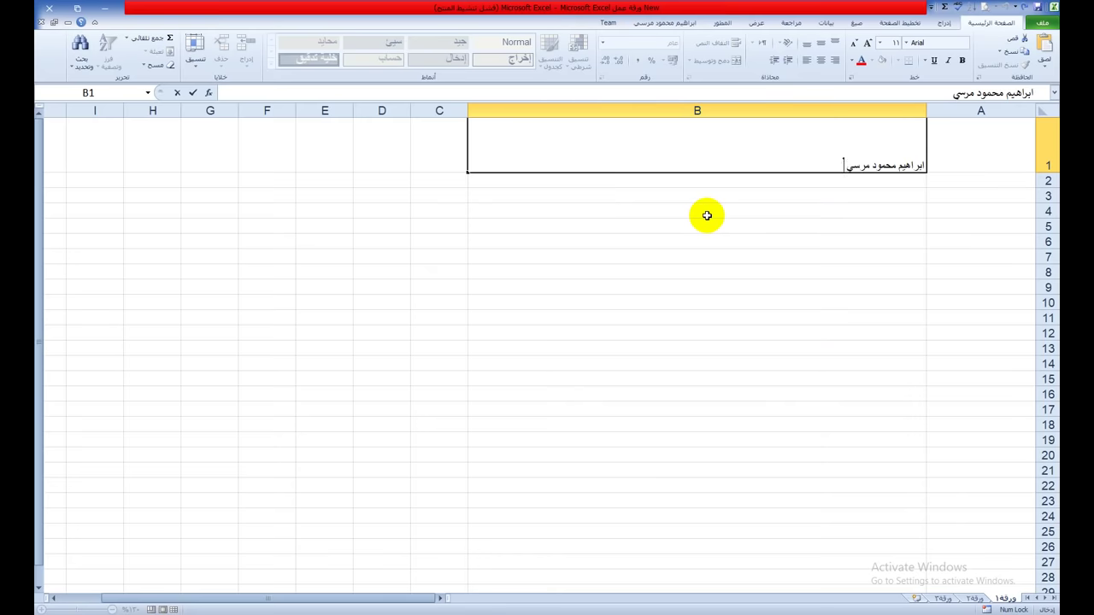
{"action": "left_click", "coordinate": [809, 224]}
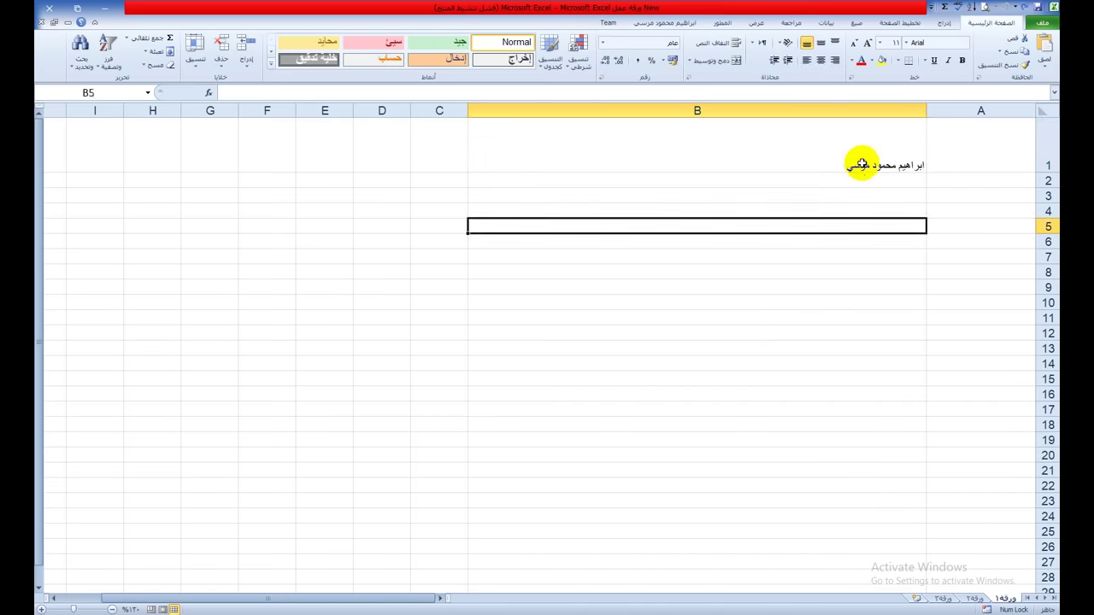
{"action": "left_click", "coordinate": [879, 159]}
{"action": "left_click", "coordinate": [819, 59]}
{"action": "left_click", "coordinate": [823, 47]}
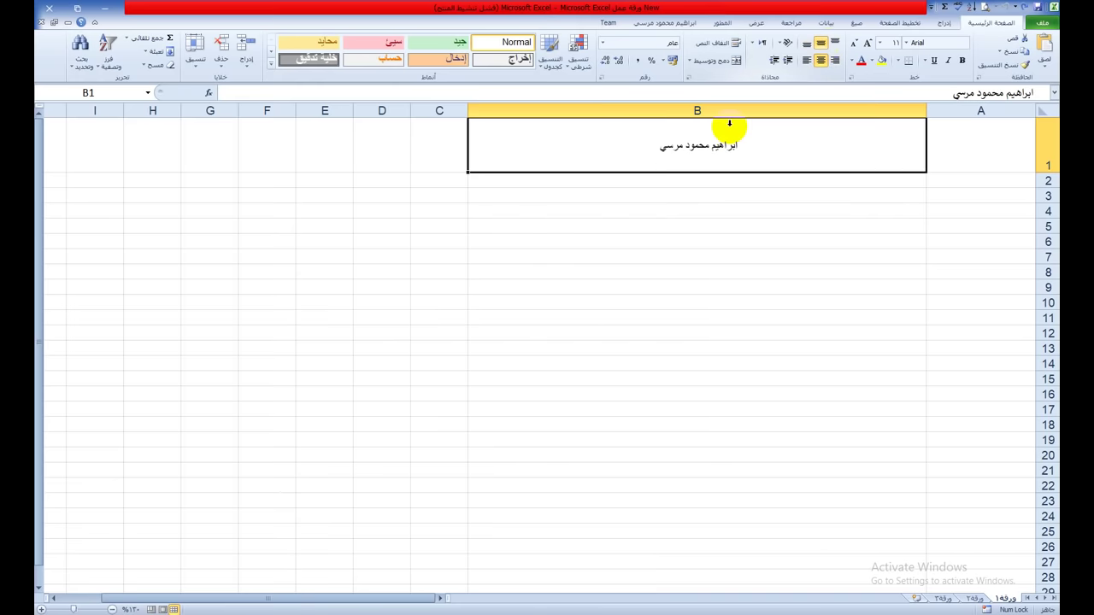
Step: Make the name in B1 underlined and italic
{"action": "double_click", "coordinate": [685, 147]}
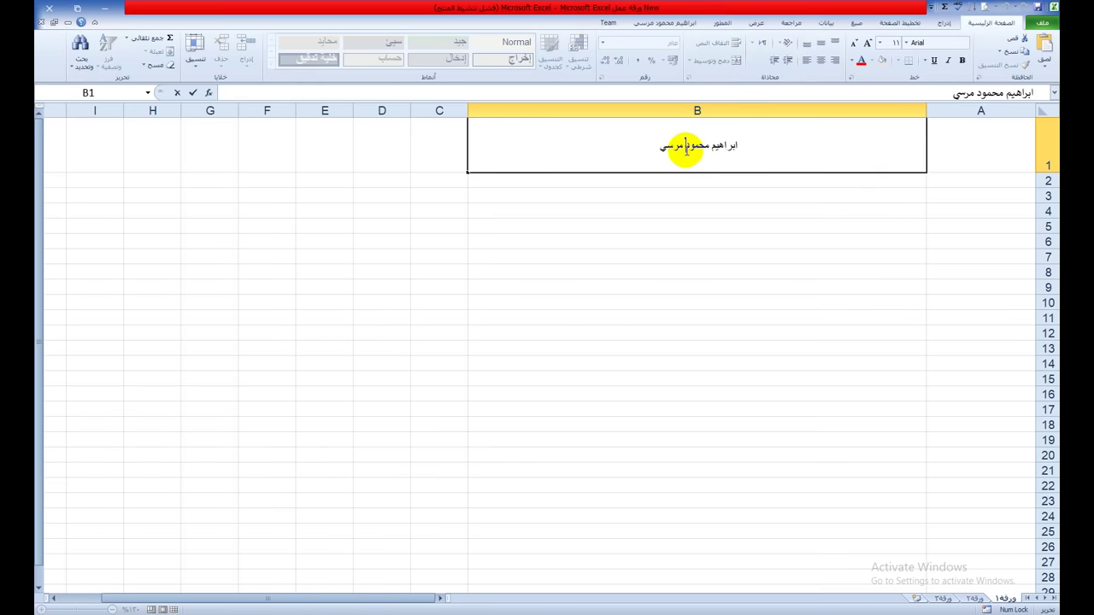
{"action": "double_click", "coordinate": [715, 146]}
{"action": "left_click", "coordinate": [714, 145]}
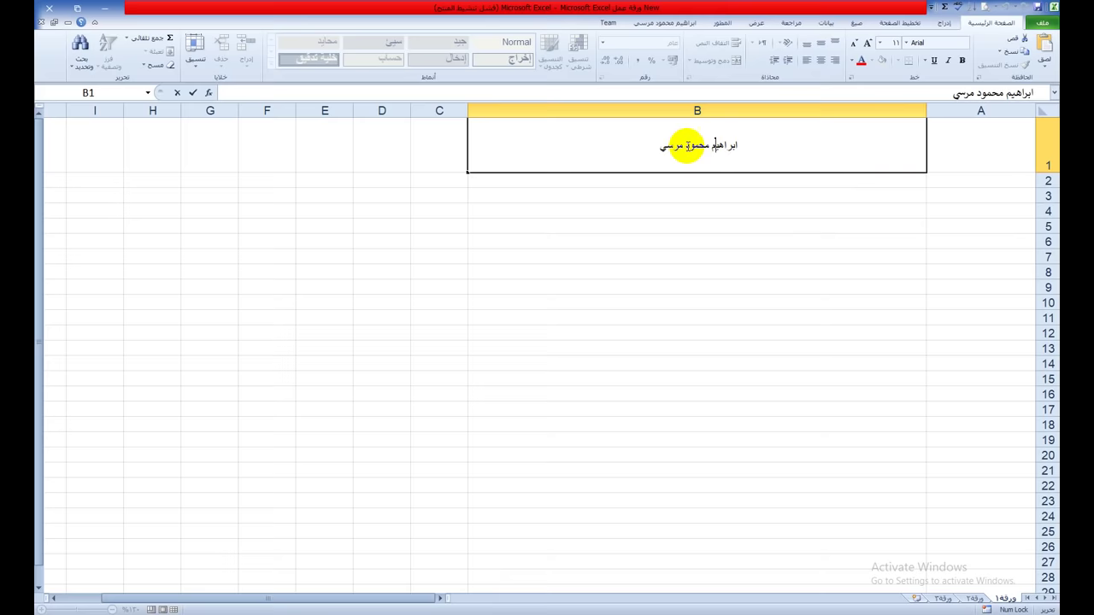
{"action": "left_click", "coordinate": [702, 225]}
{"action": "left_click", "coordinate": [706, 158]}
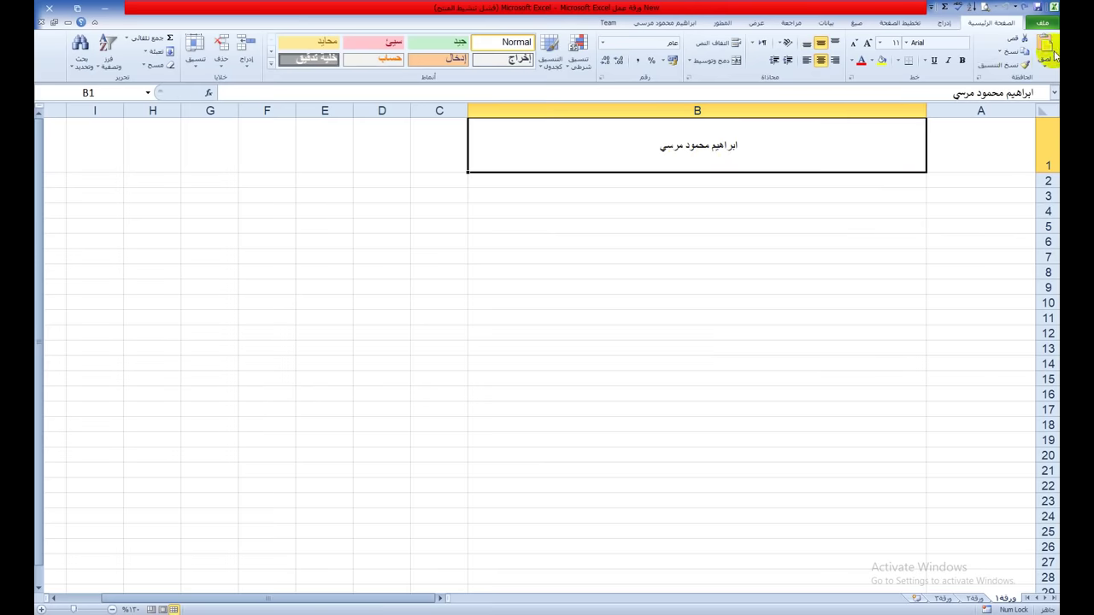
{"action": "left_click", "coordinate": [934, 60]}
{"action": "left_click", "coordinate": [946, 65]}
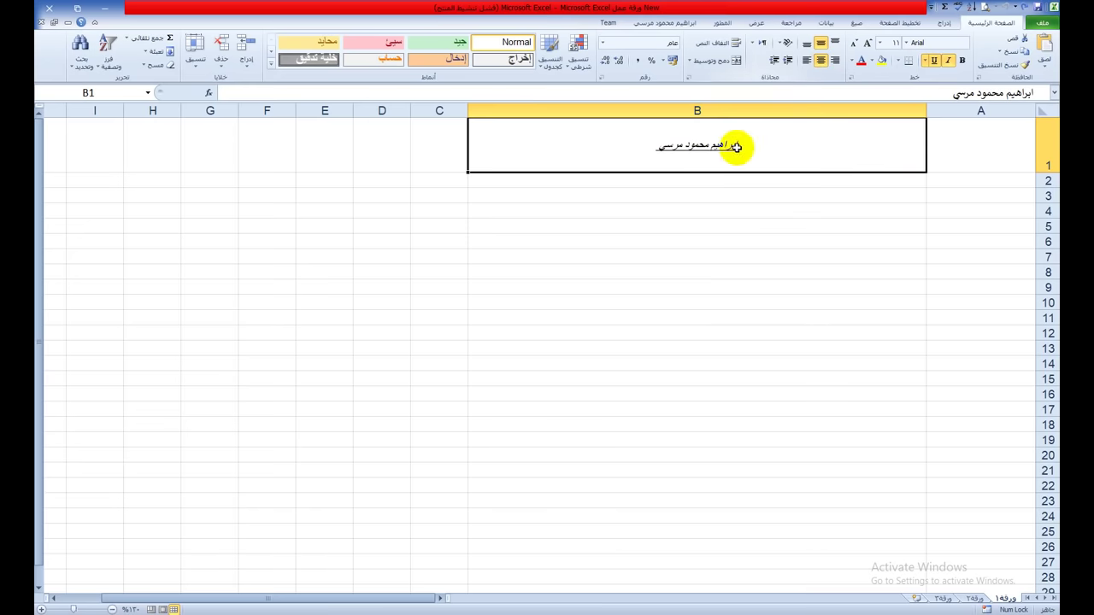
Step: Add trailing spaces to B1's text so the underline extends past the name
{"action": "left_click", "coordinate": [1041, 94]}
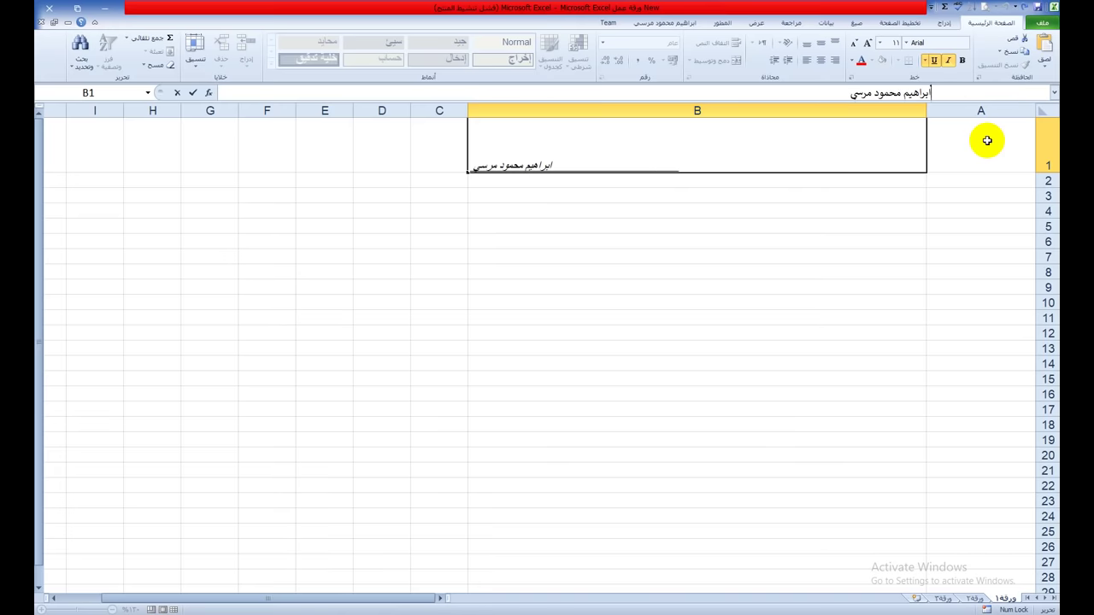
{"action": "left_click", "coordinate": [747, 316]}
{"action": "left_click", "coordinate": [706, 150]}
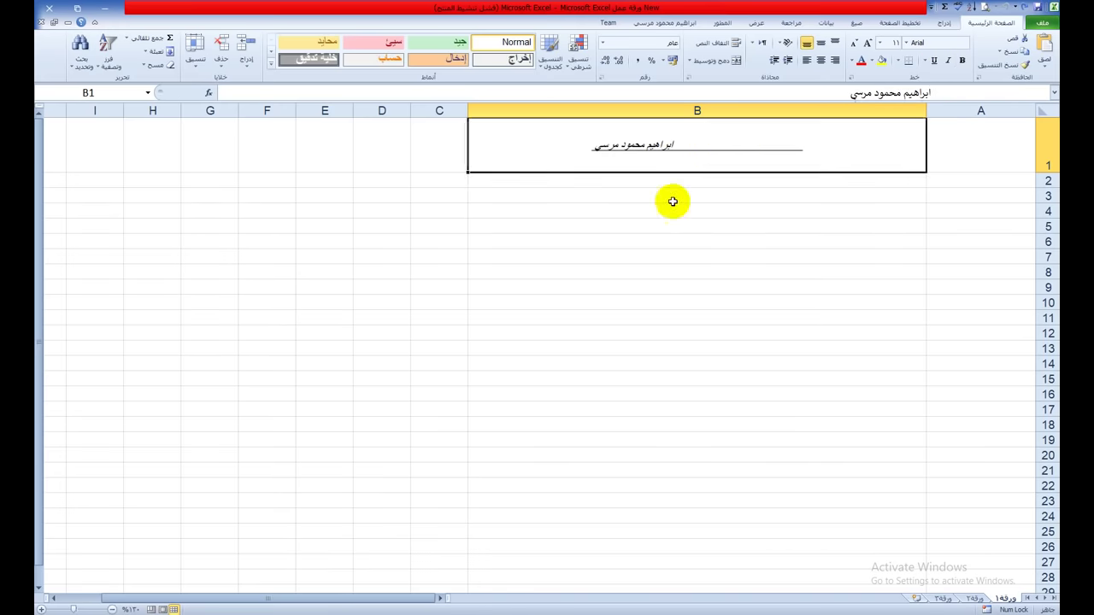
{"action": "left_click", "coordinate": [670, 200]}
{"action": "left_click", "coordinate": [747, 244]}
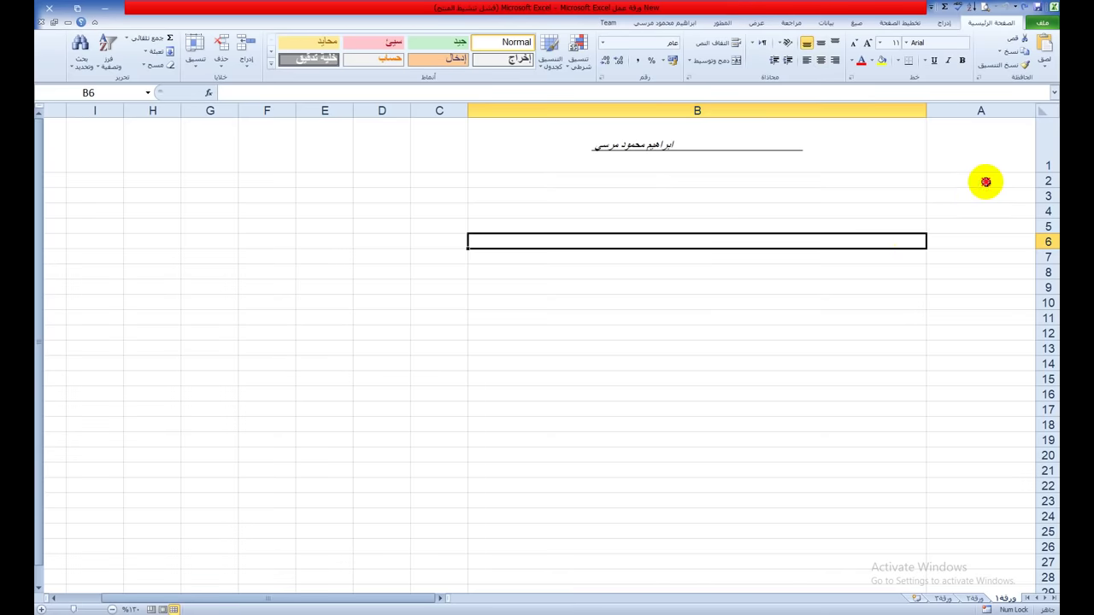
Step: Raise the font size of rows 2 to 21 to 20 using Increase Font Size
{"action": "left_click_drag", "start_coordinate": [985, 181], "coordinate": [840, 473]}
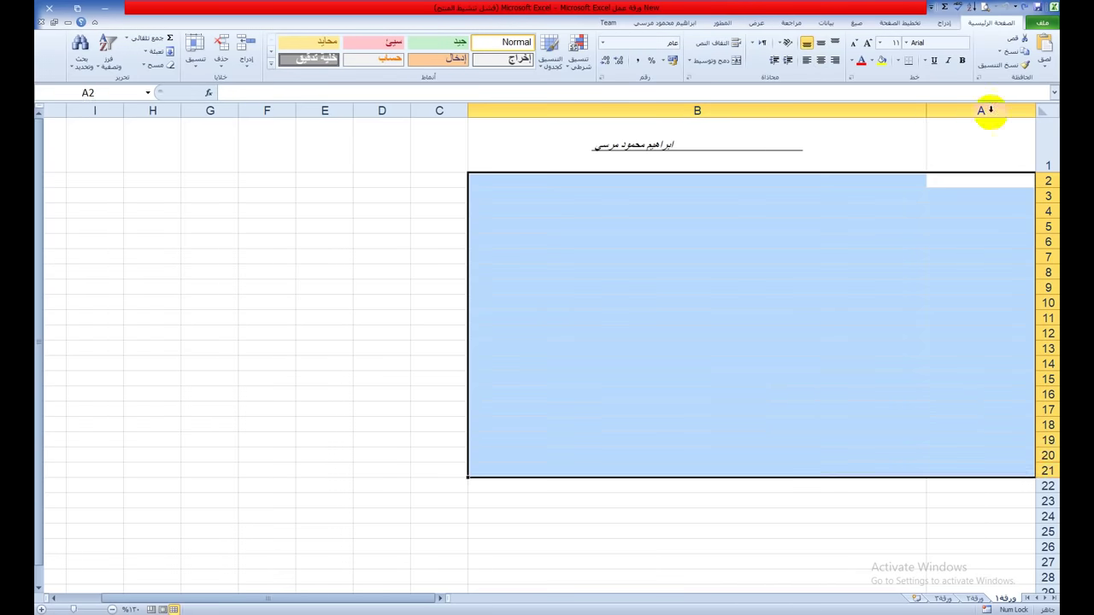
{"action": "left_click_drag", "start_coordinate": [972, 146], "coordinate": [750, 435]}
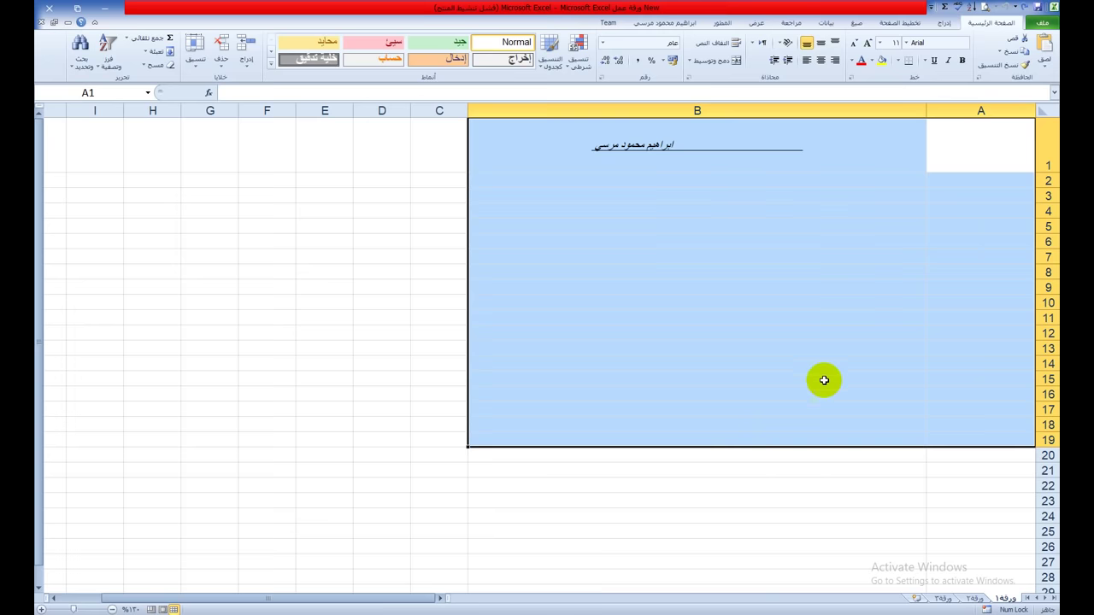
{"action": "left_click", "coordinate": [986, 143]}
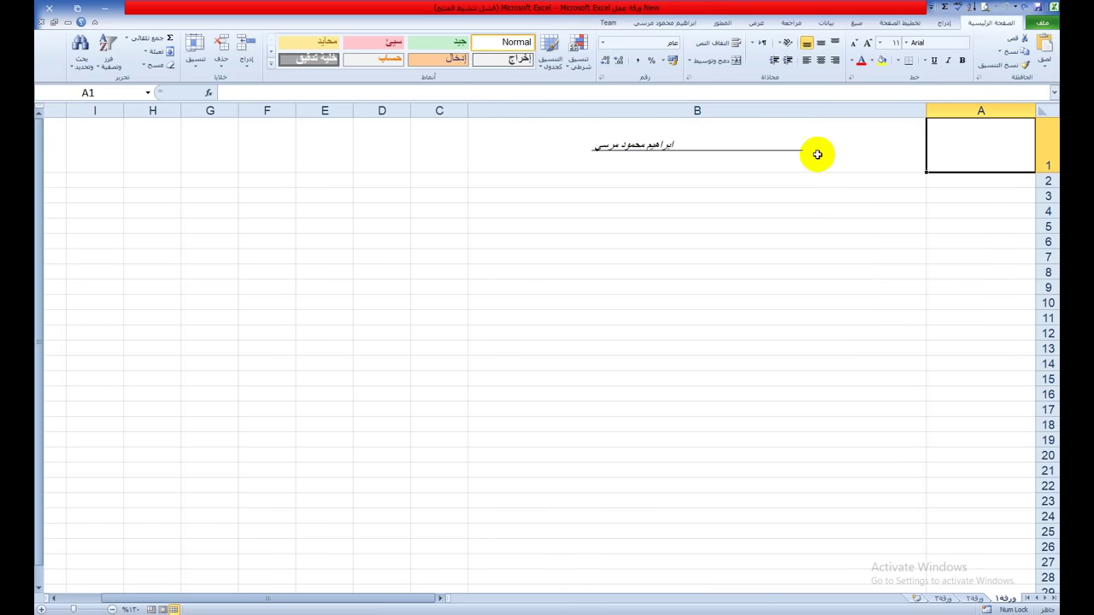
{"action": "left_click_drag", "start_coordinate": [1047, 180], "coordinate": [1048, 458]}
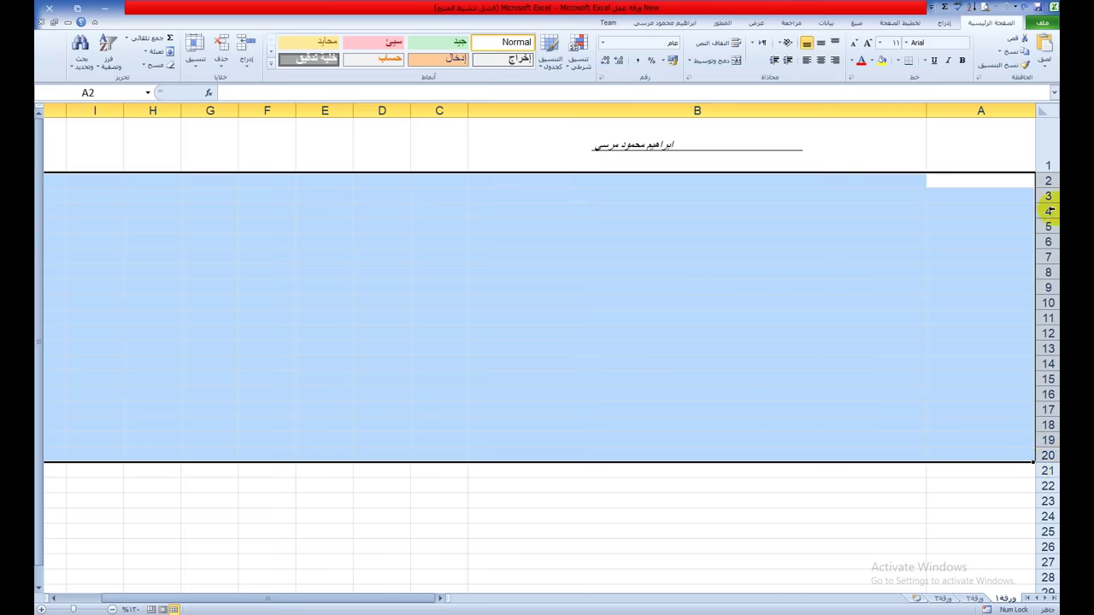
{"action": "left_click_drag", "start_coordinate": [1048, 180], "coordinate": [1048, 474]}
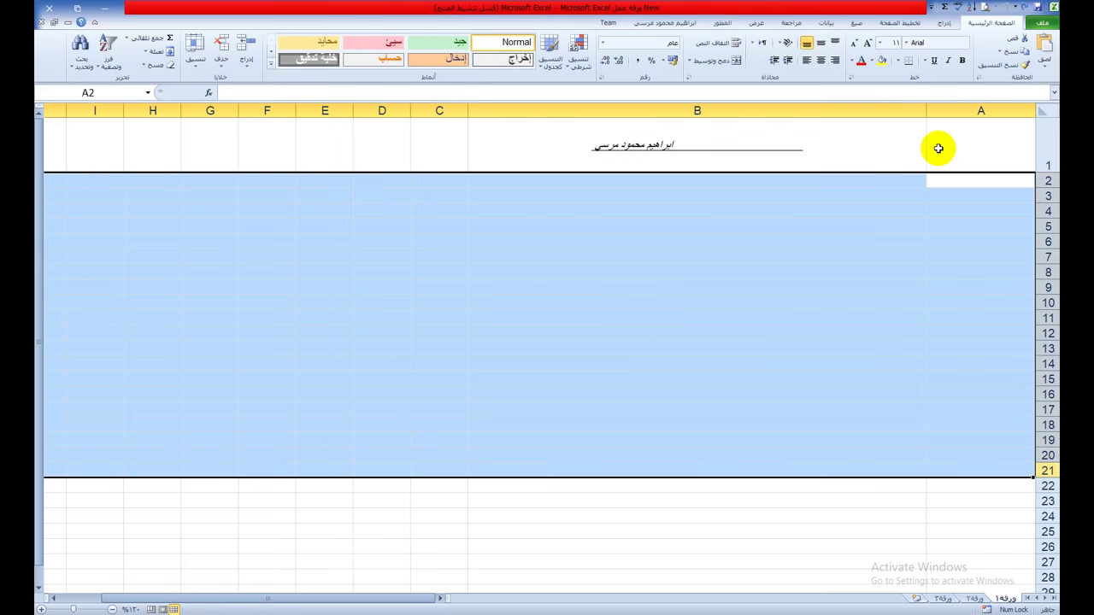
{"action": "left_click", "coordinate": [868, 43]}
{"action": "left_click", "coordinate": [868, 43]}
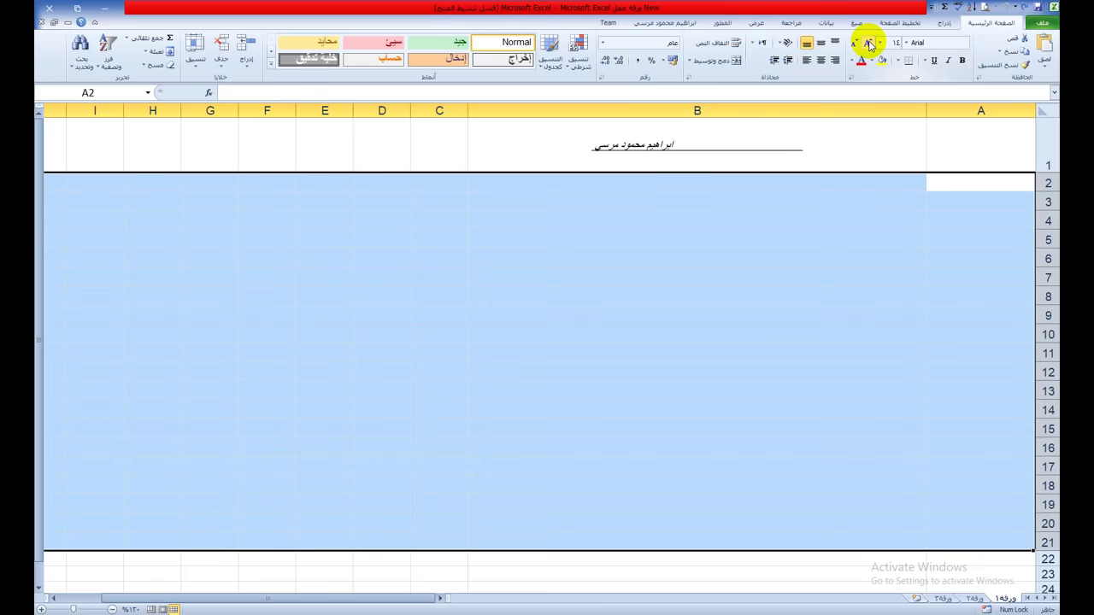
{"action": "left_click", "coordinate": [869, 43]}
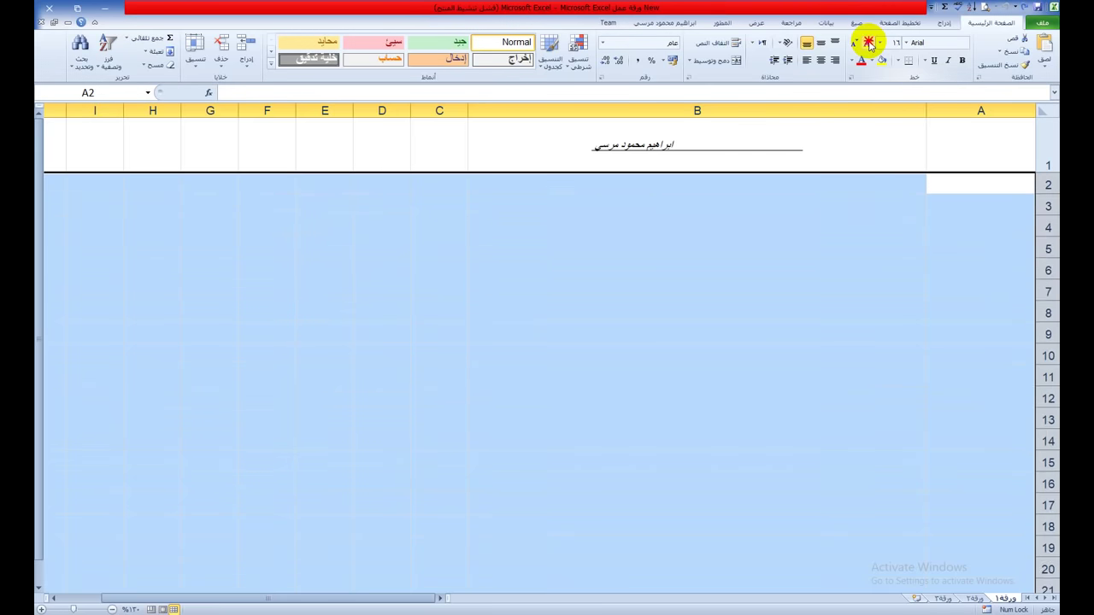
{"action": "left_click", "coordinate": [869, 43]}
{"action": "left_click", "coordinate": [868, 43]}
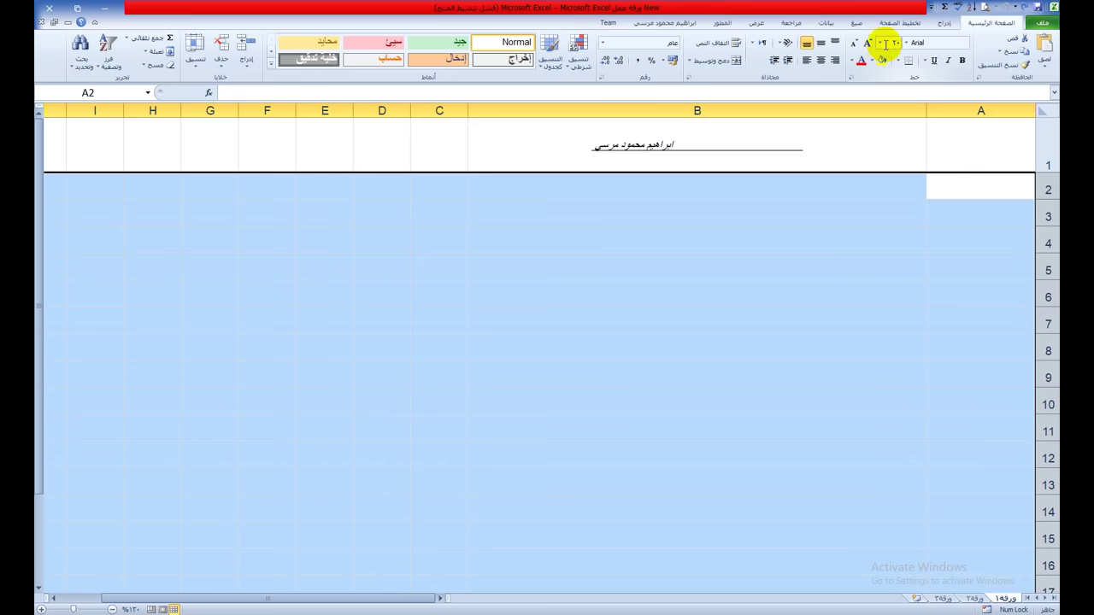
{"action": "left_click", "coordinate": [879, 43]}
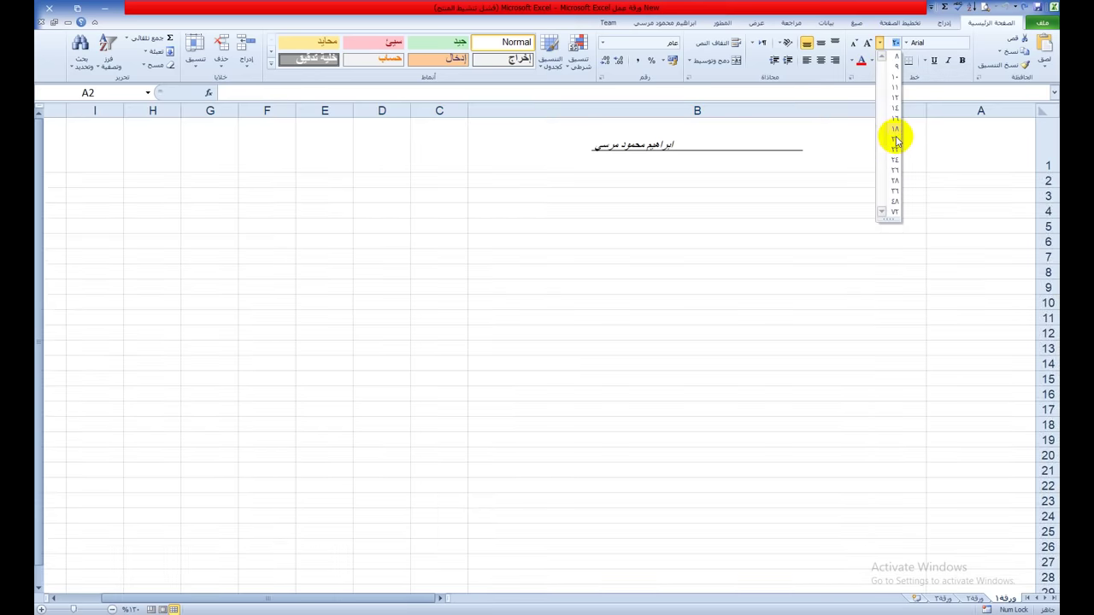
{"action": "left_click", "coordinate": [894, 139]}
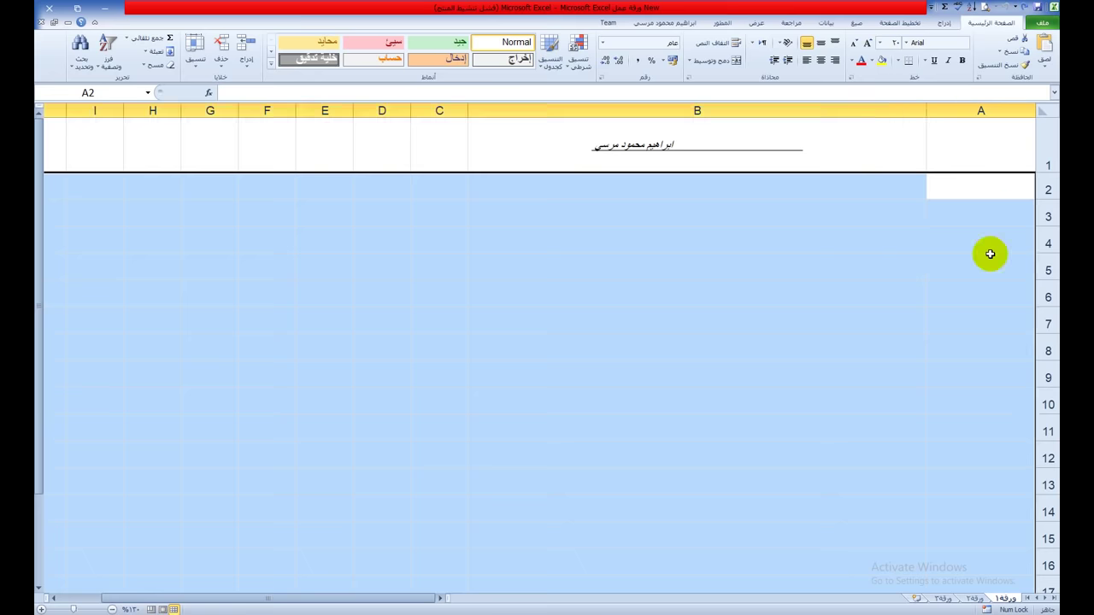
Step: Select the row pairs A3:B3, A5:B5 and A7:B7 to inspect the enlarged rows, ending at A2
{"action": "left_click", "coordinate": [983, 186]}
{"action": "left_click_drag", "start_coordinate": [1016, 209], "coordinate": [772, 210]}
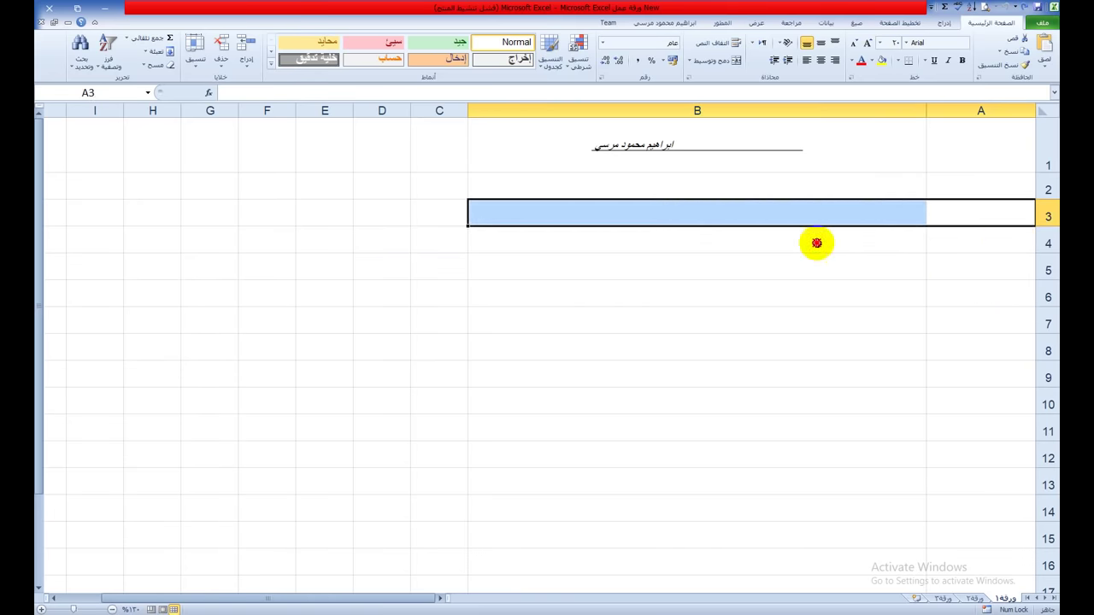
{"action": "left_click_drag", "start_coordinate": [966, 247], "coordinate": [906, 270]}
{"action": "left_click_drag", "start_coordinate": [977, 296], "coordinate": [739, 295]}
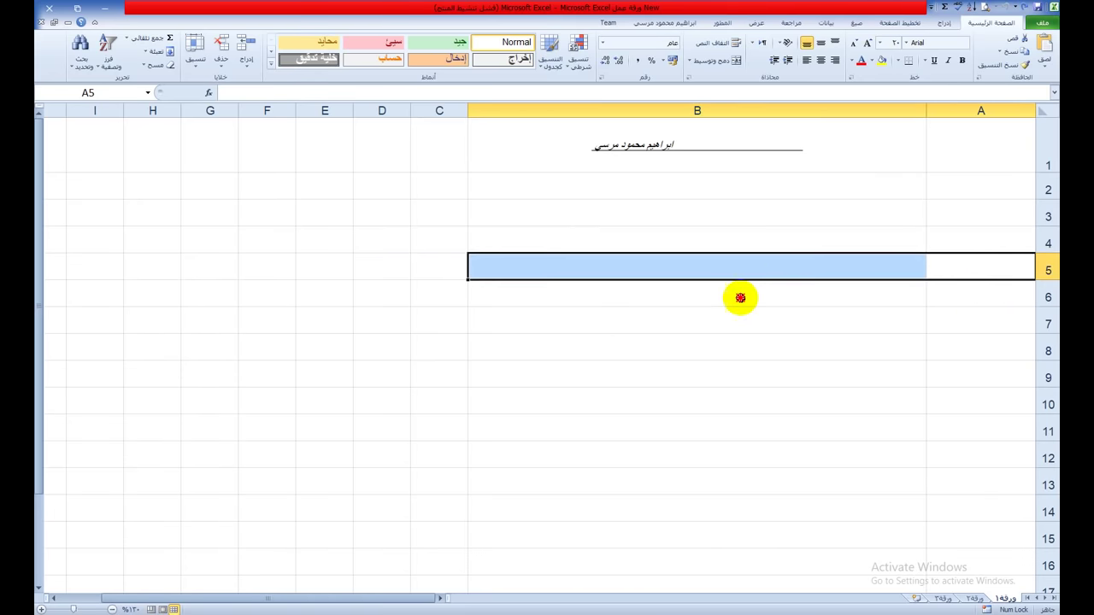
{"action": "left_click_drag", "start_coordinate": [947, 322], "coordinate": [776, 325]}
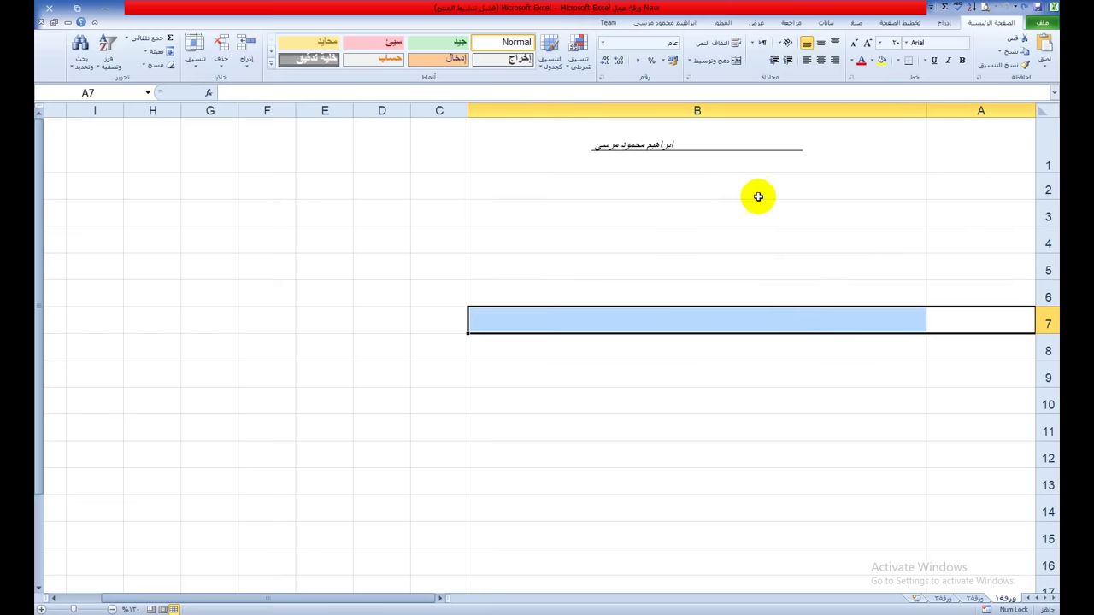
{"action": "left_click", "coordinate": [970, 190]}
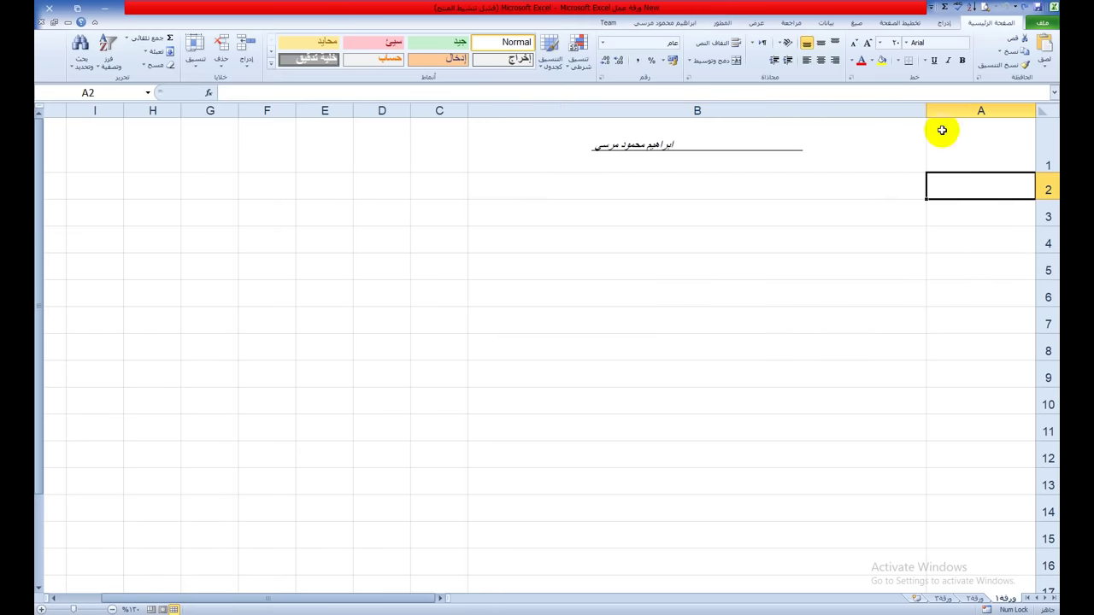
Step: Broaden column B by dragging its header edge, then move to cells A20 and A21
{"action": "left_click", "coordinate": [898, 62]}
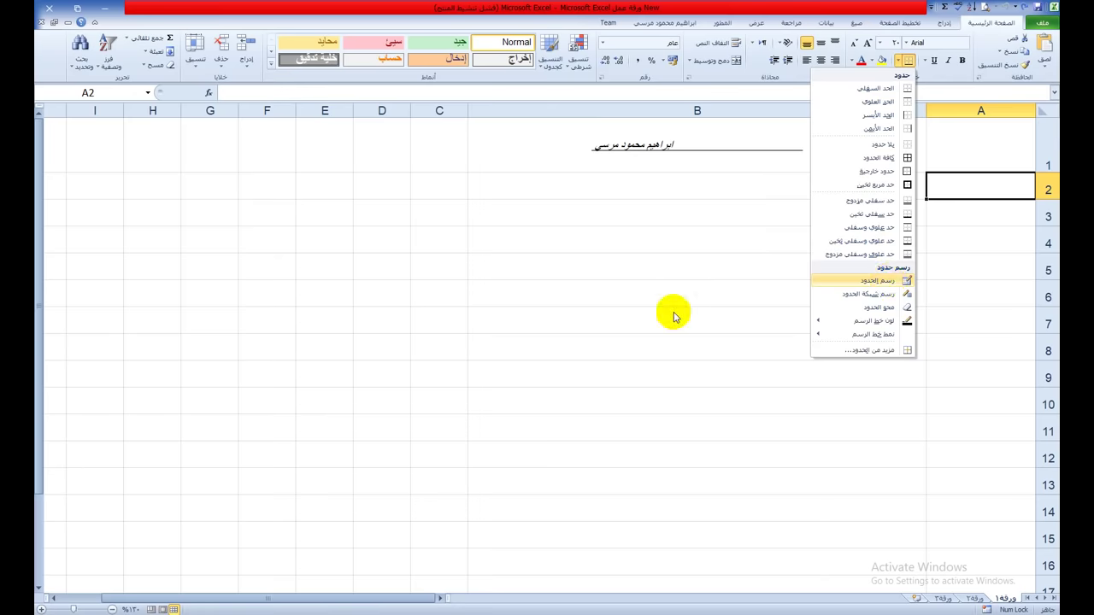
{"action": "left_click", "coordinate": [732, 310]}
{"action": "scroll", "coordinate": [722, 321], "scroll_direction": "down", "scroll_amount": 2}
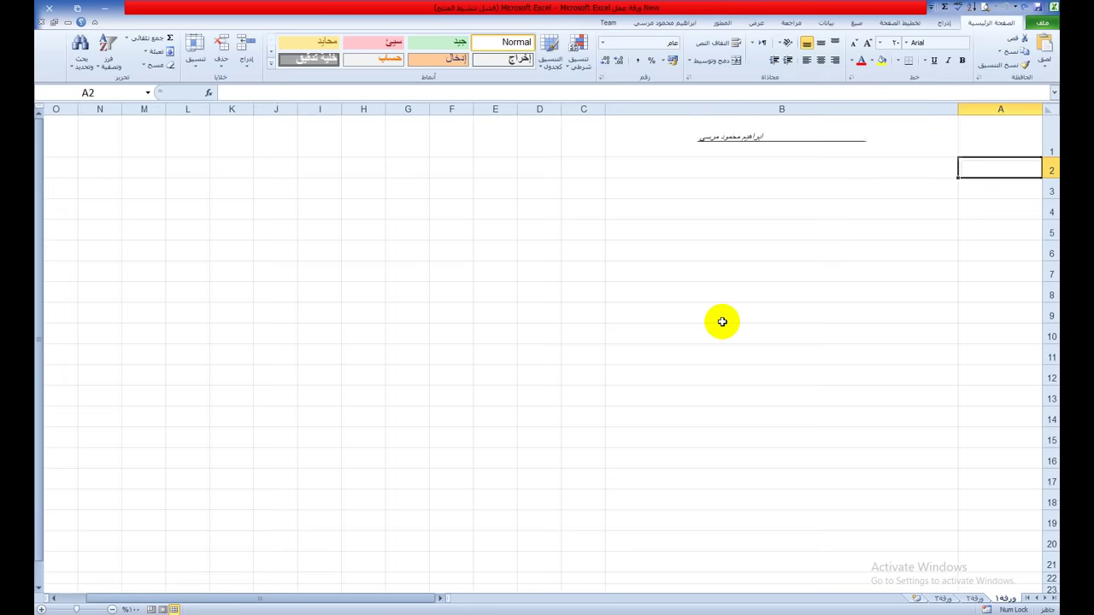
{"action": "scroll", "coordinate": [722, 321], "scroll_direction": "down", "scroll_amount": 1}
{"action": "scroll", "coordinate": [722, 321], "scroll_direction": "down", "scroll_amount": 2}
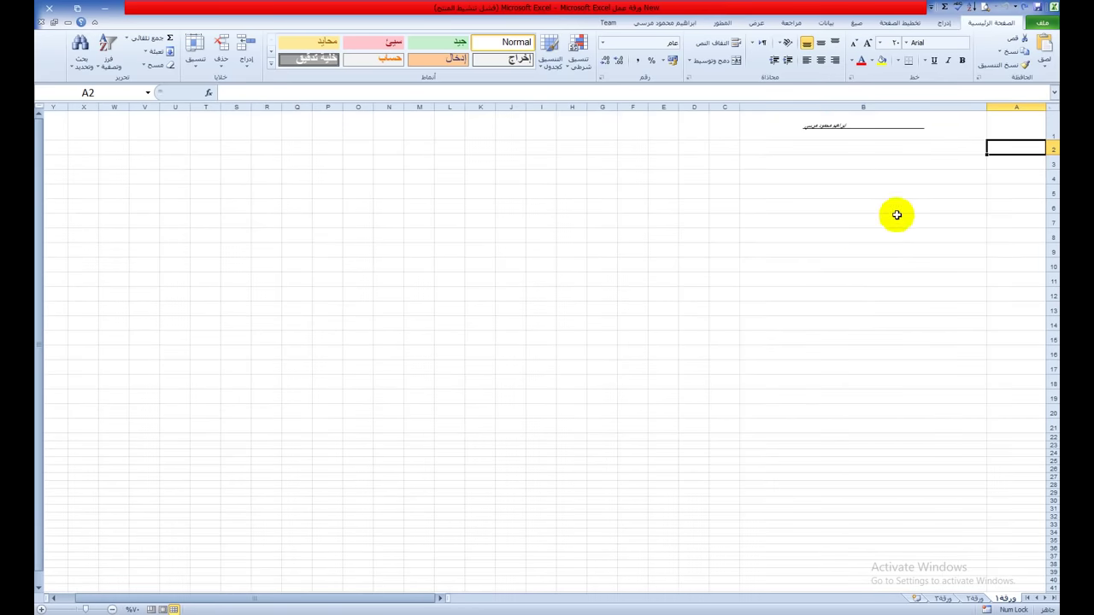
{"action": "left_click_drag", "start_coordinate": [635, 108], "coordinate": [633, 108]}
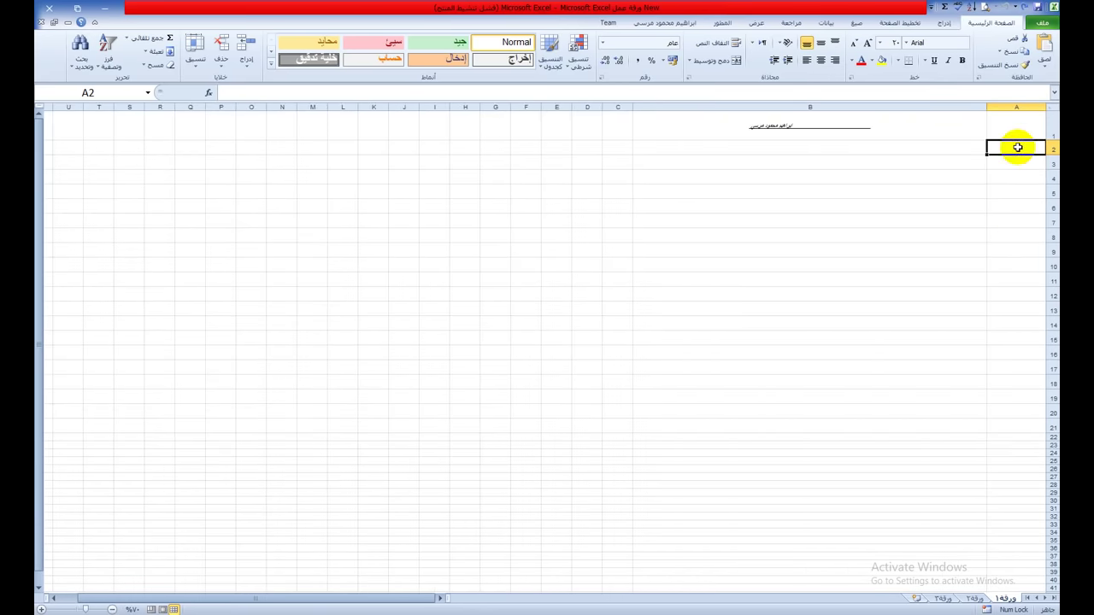
{"action": "left_click", "coordinate": [1021, 411]}
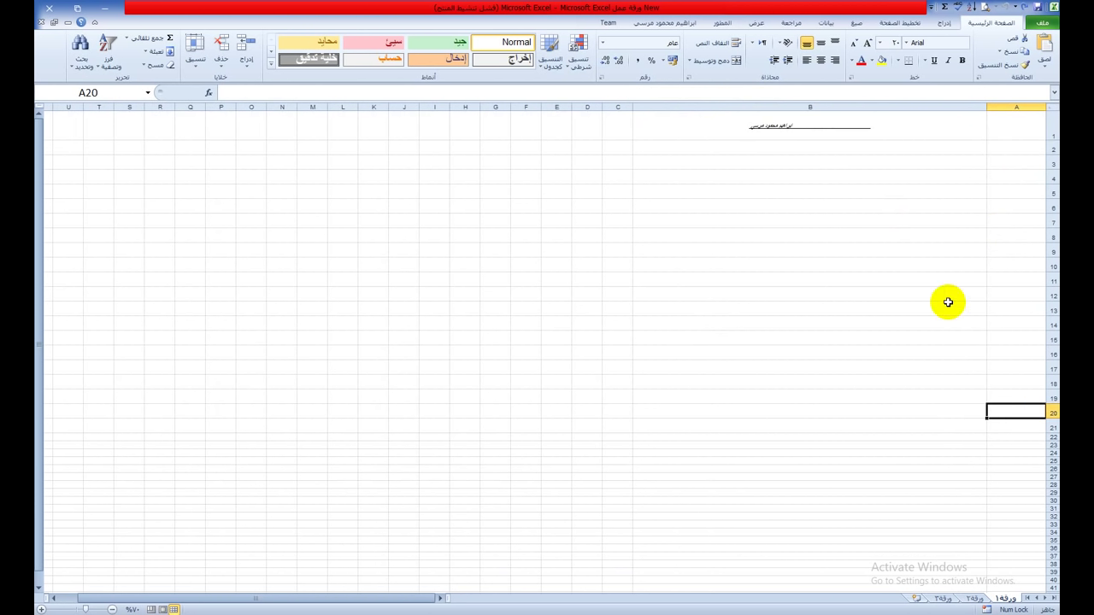
{"action": "scroll", "coordinate": [948, 302], "scroll_direction": "up", "scroll_amount": 2, "text": "ctrl"}
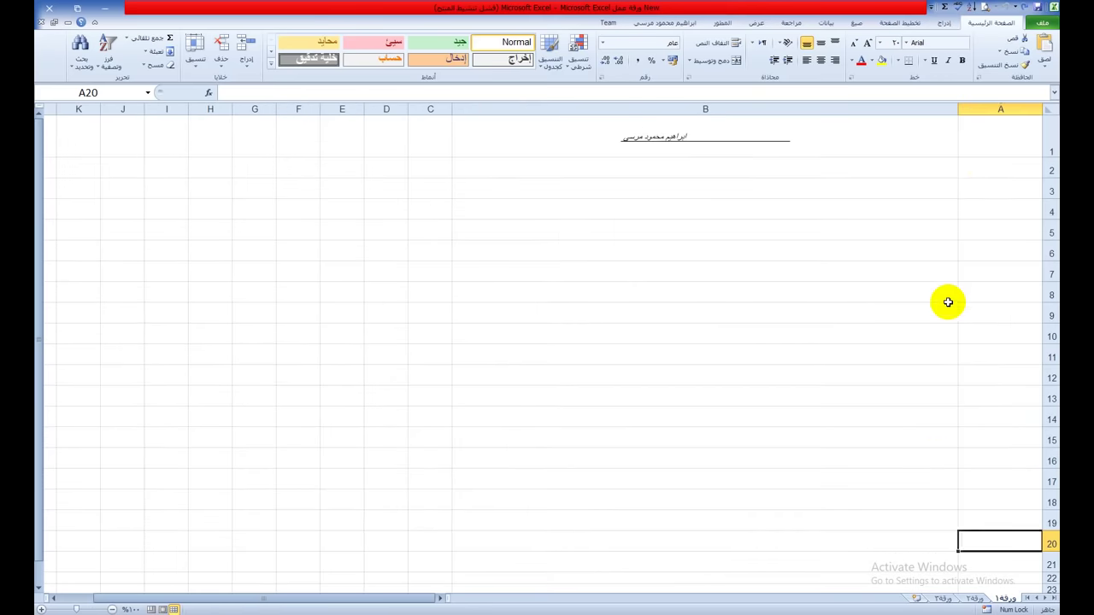
{"action": "left_click", "coordinate": [959, 565]}
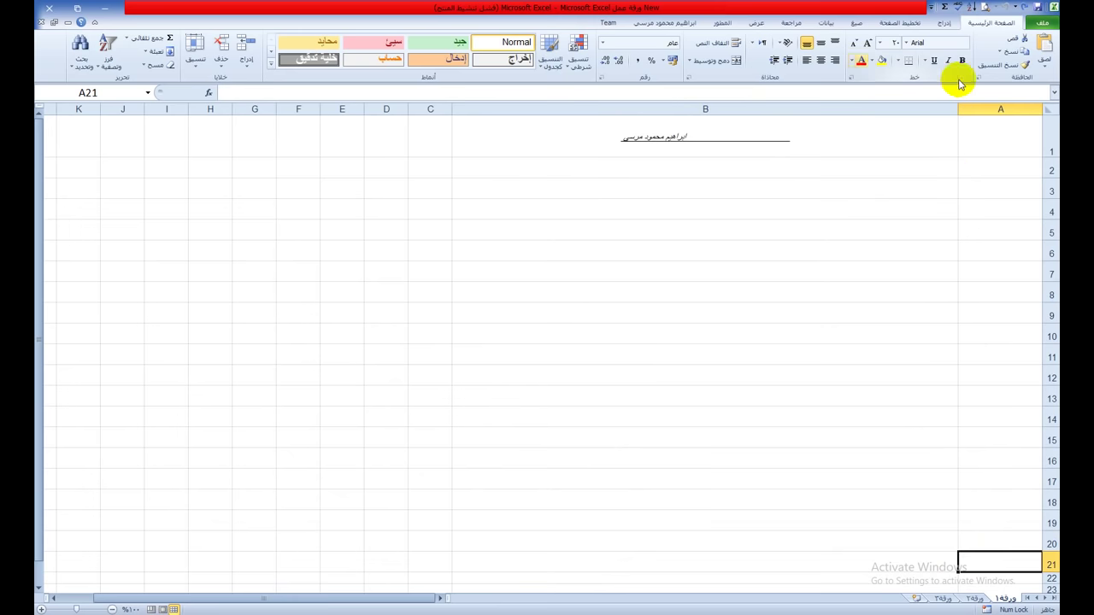
{"action": "left_click", "coordinate": [945, 24]}
{"action": "left_click", "coordinate": [926, 51]}
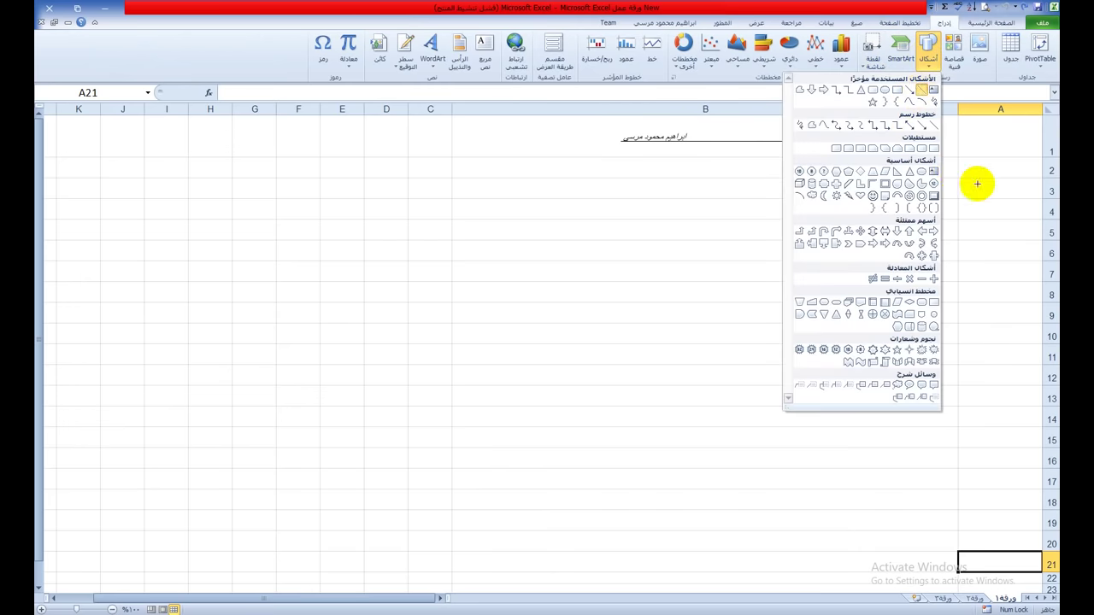
{"action": "left_click", "coordinate": [977, 183]}
{"action": "left_click_drag", "start_coordinate": [960, 131], "coordinate": [960, 566]}
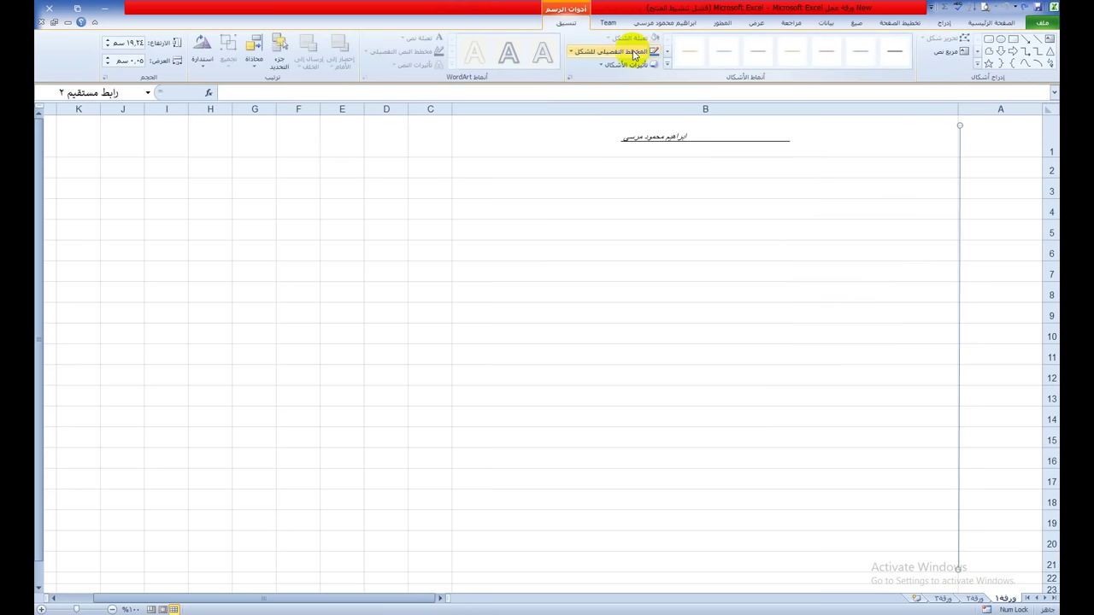
{"action": "left_click", "coordinate": [641, 52]}
{"action": "left_click", "coordinate": [646, 157]}
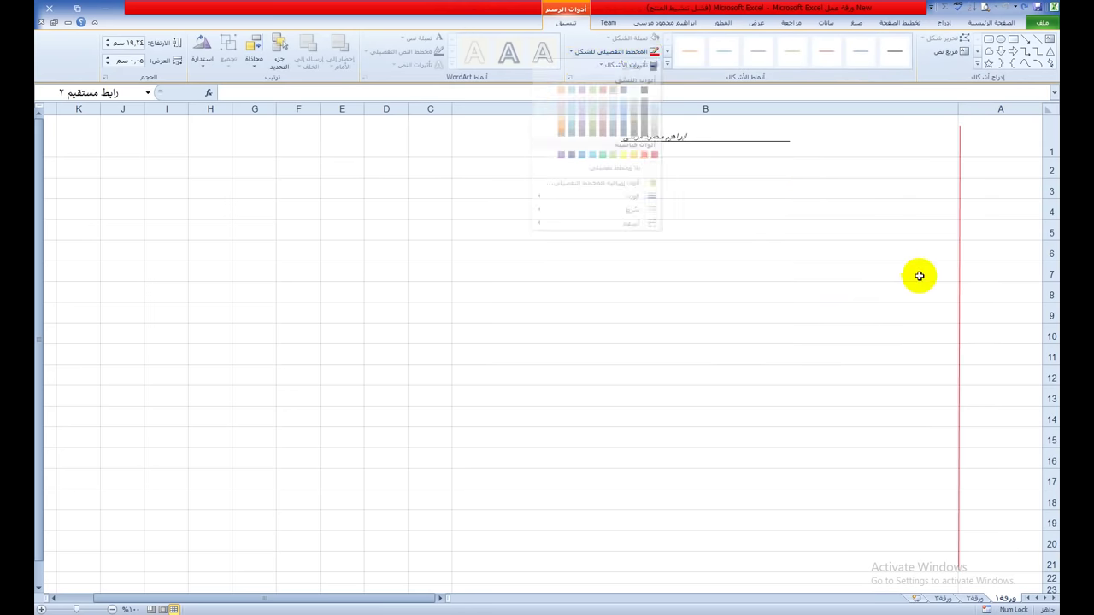
{"action": "left_click", "coordinate": [917, 273]}
{"action": "left_click", "coordinate": [959, 358]}
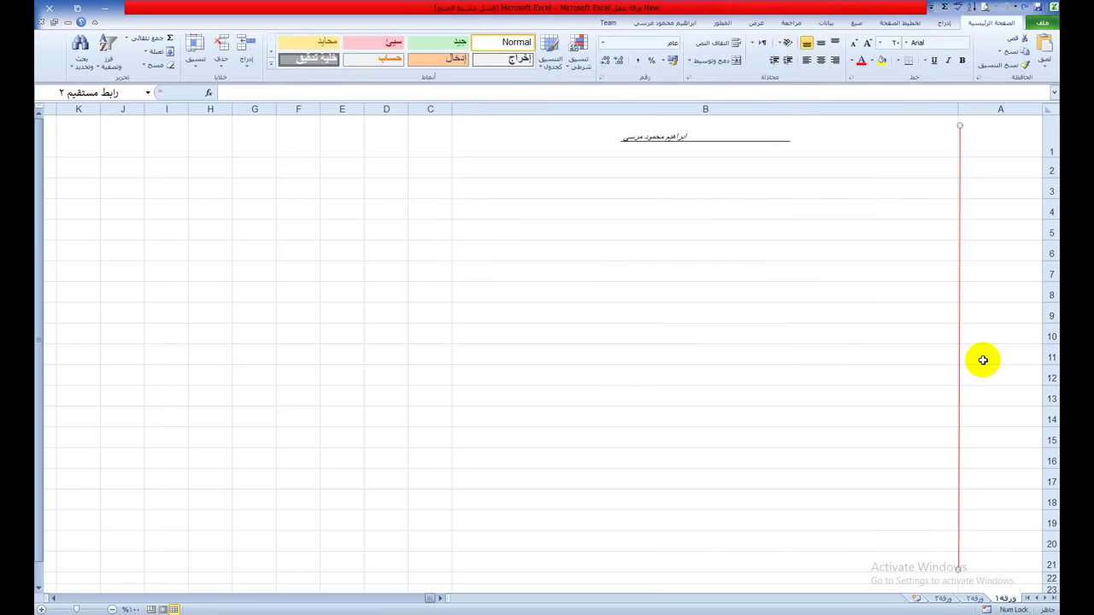
{"action": "key", "text": "Delete"}
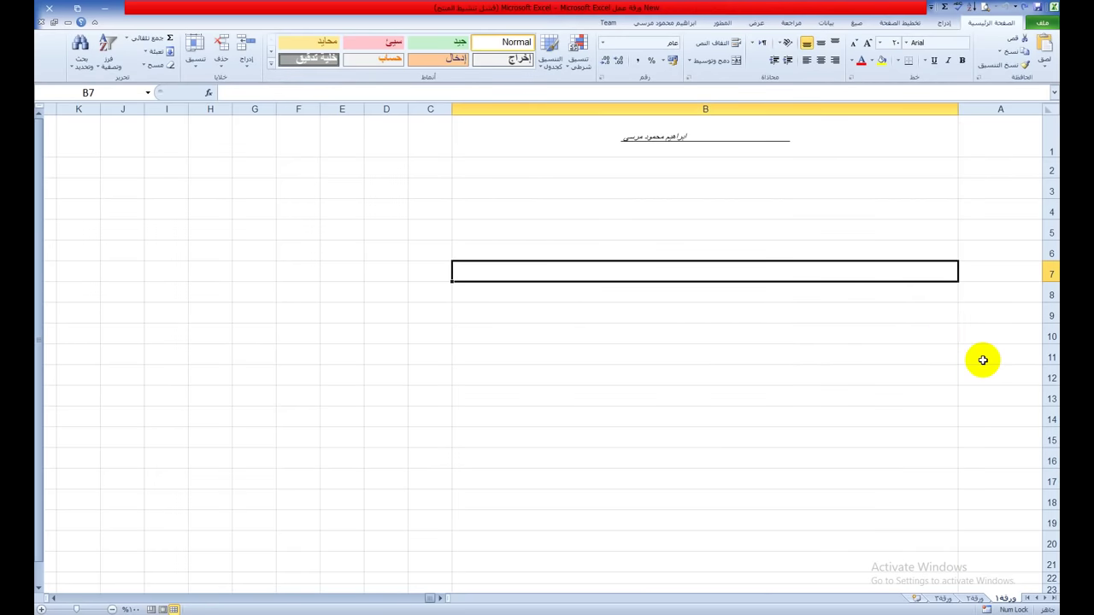
Step: Select A1:A21 and set the drawn border line style to thick and colour to red
{"action": "left_click", "coordinate": [944, 327]}
{"action": "left_click", "coordinate": [983, 171]}
{"action": "left_click_drag", "start_coordinate": [975, 129], "coordinate": [980, 563]}
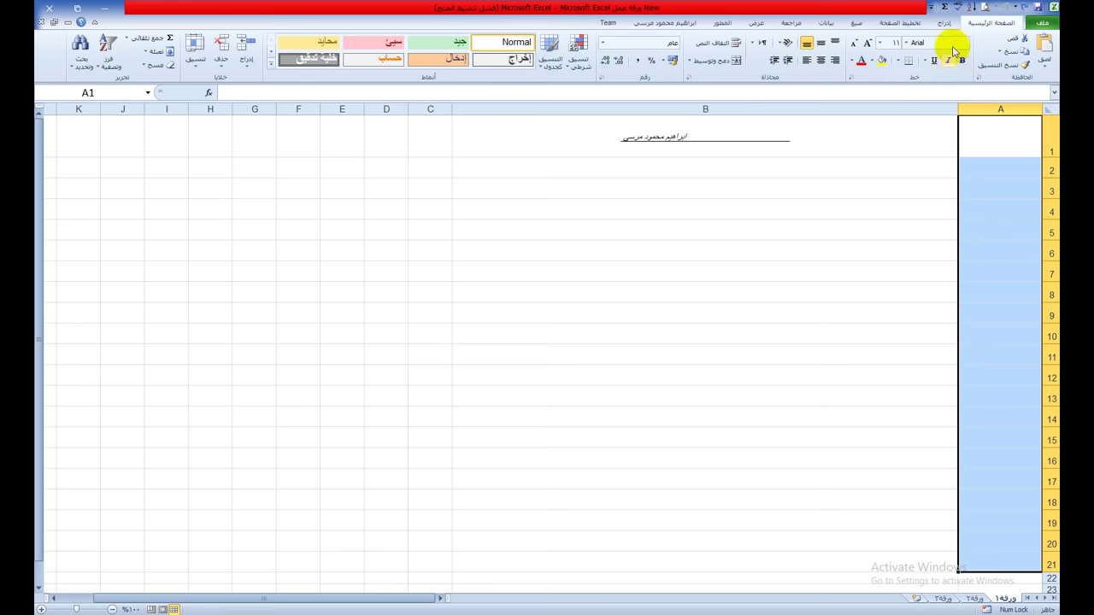
{"action": "left_click", "coordinate": [903, 61]}
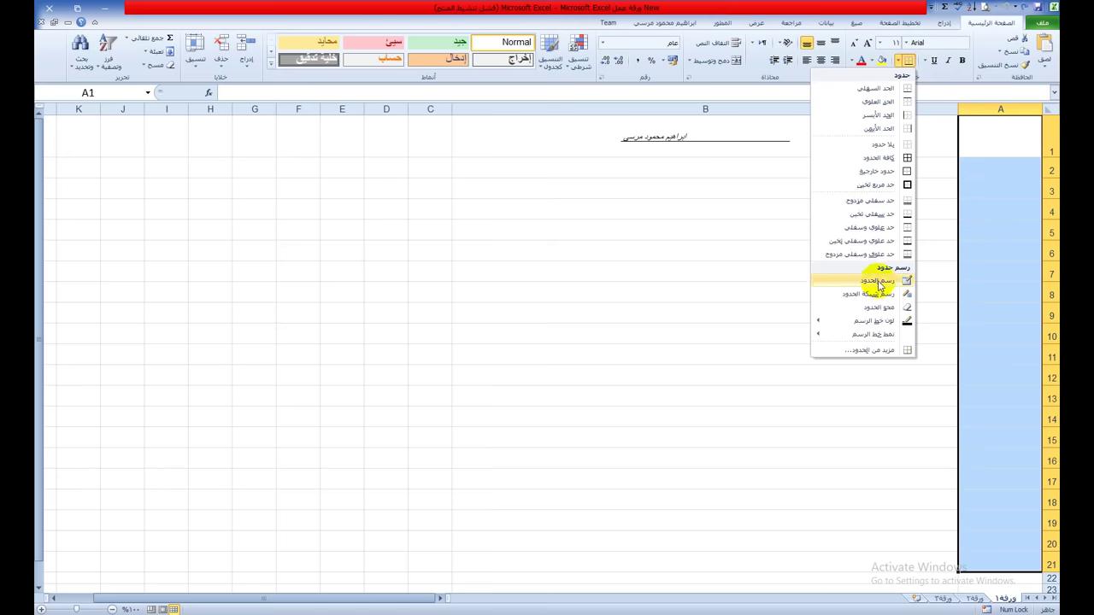
{"action": "mouse_move", "coordinate": [819, 320]}
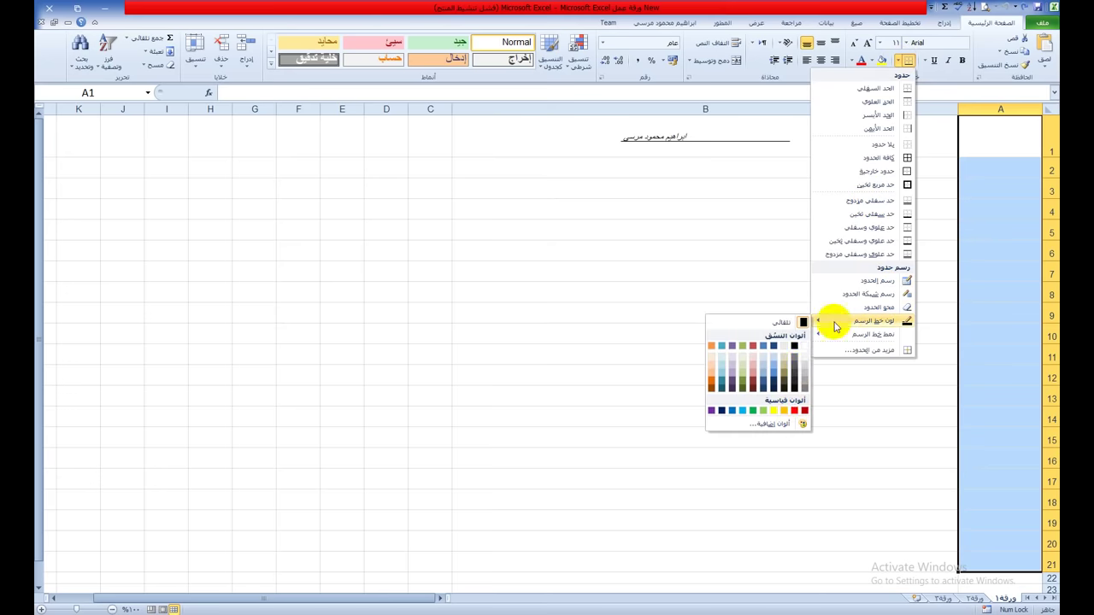
{"action": "left_click", "coordinate": [801, 357]}
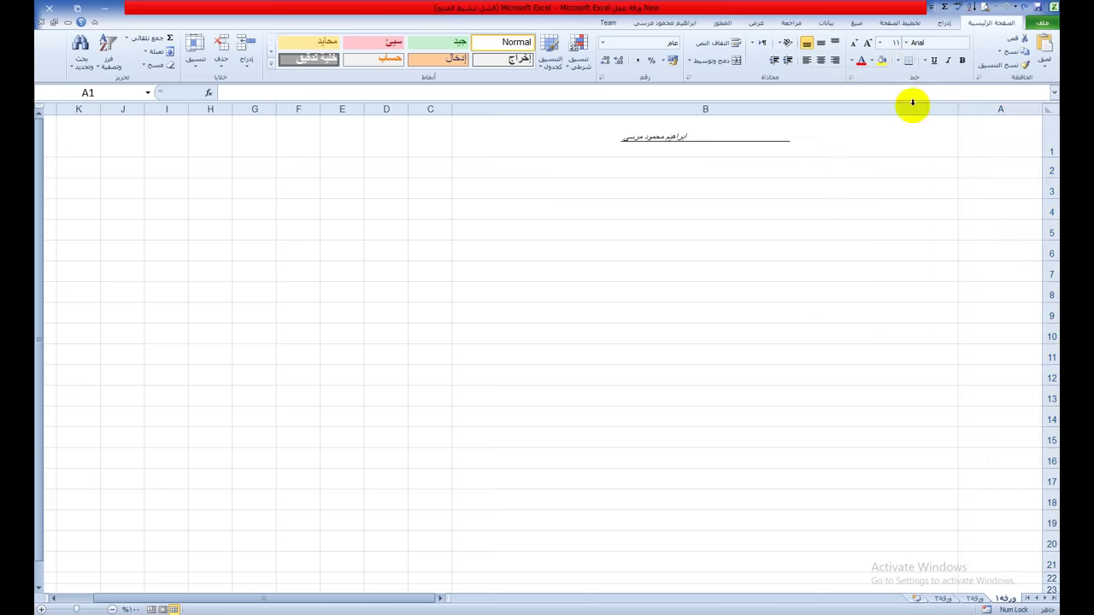
{"action": "left_click", "coordinate": [897, 65]}
{"action": "mouse_move", "coordinate": [889, 324]}
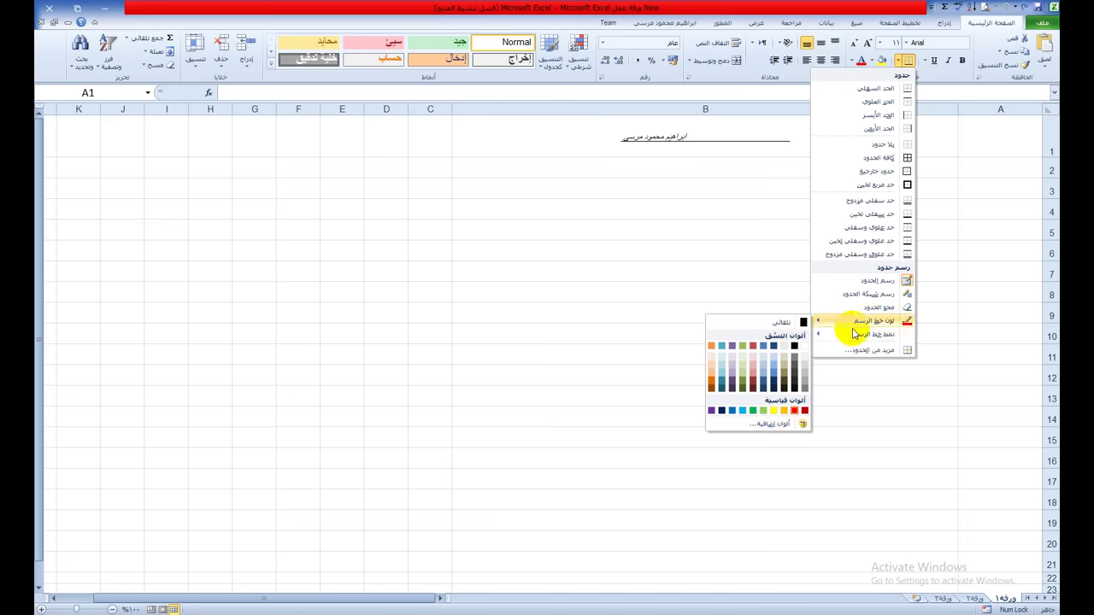
{"action": "mouse_move", "coordinate": [863, 337]}
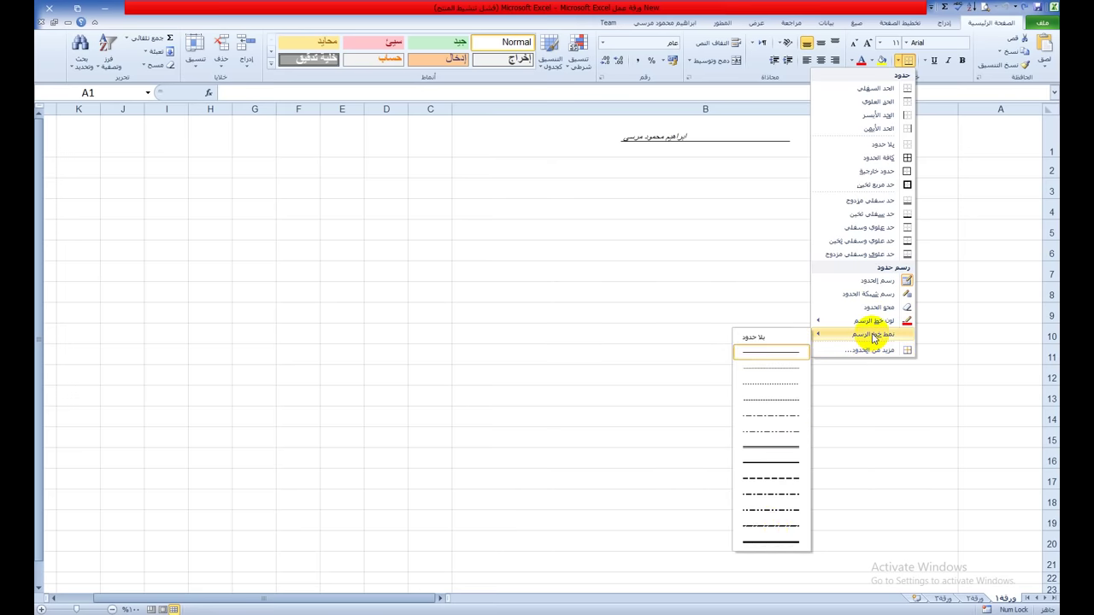
{"action": "left_click", "coordinate": [780, 540]}
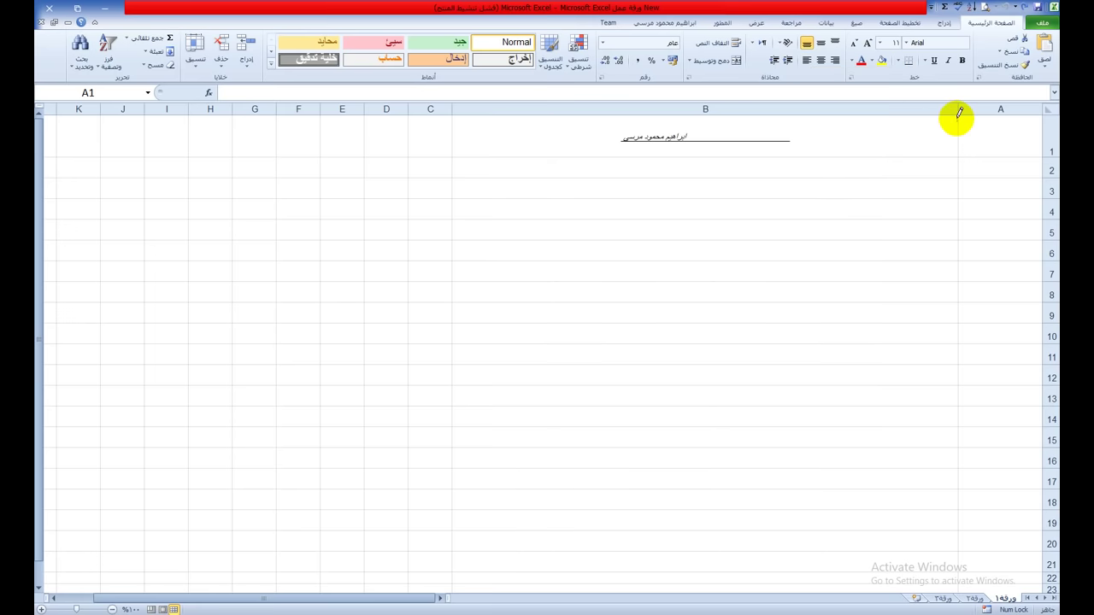
{"action": "left_click", "coordinate": [899, 63]}
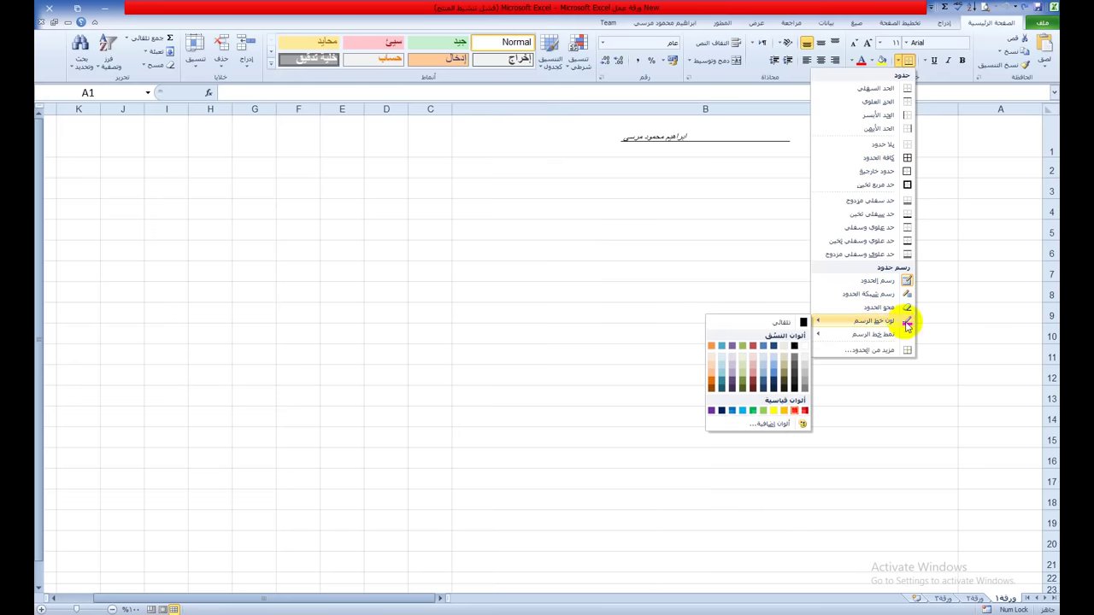
{"action": "left_click", "coordinate": [957, 125]}
Step: Draw the red vertical margin between columns B and A and a red line under row 1
{"action": "left_click_drag", "start_coordinate": [955, 129], "coordinate": [955, 568]}
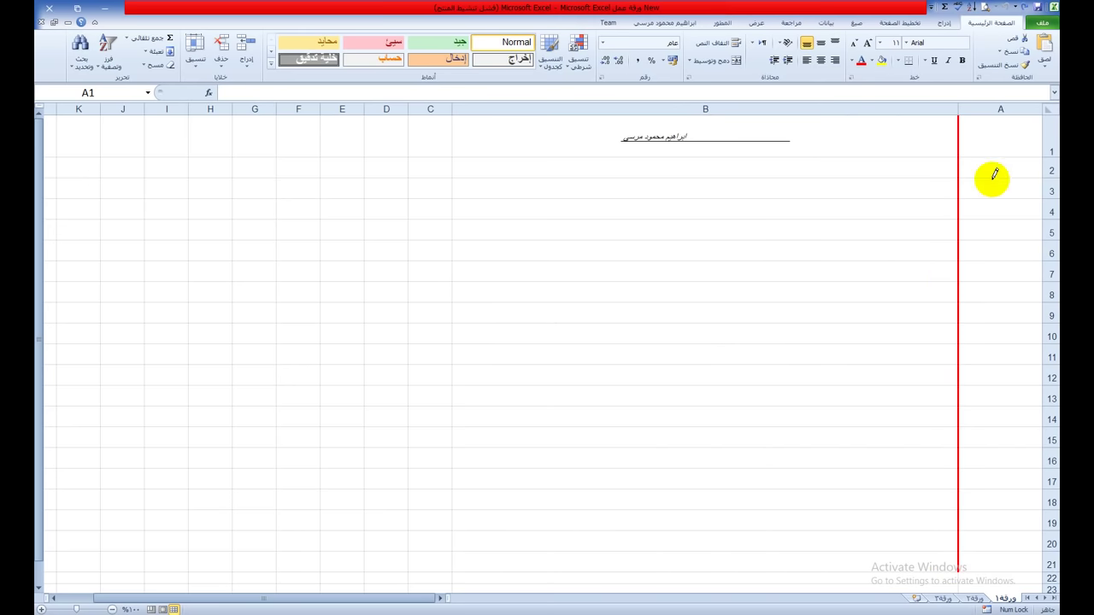
{"action": "mouse_move", "coordinate": [1024, 157]}
{"action": "left_mouse_down"}
{"action": "mouse_move", "coordinate": [693, 149]}
{"action": "mouse_move", "coordinate": [953, 155]}
{"action": "left_mouse_up"}
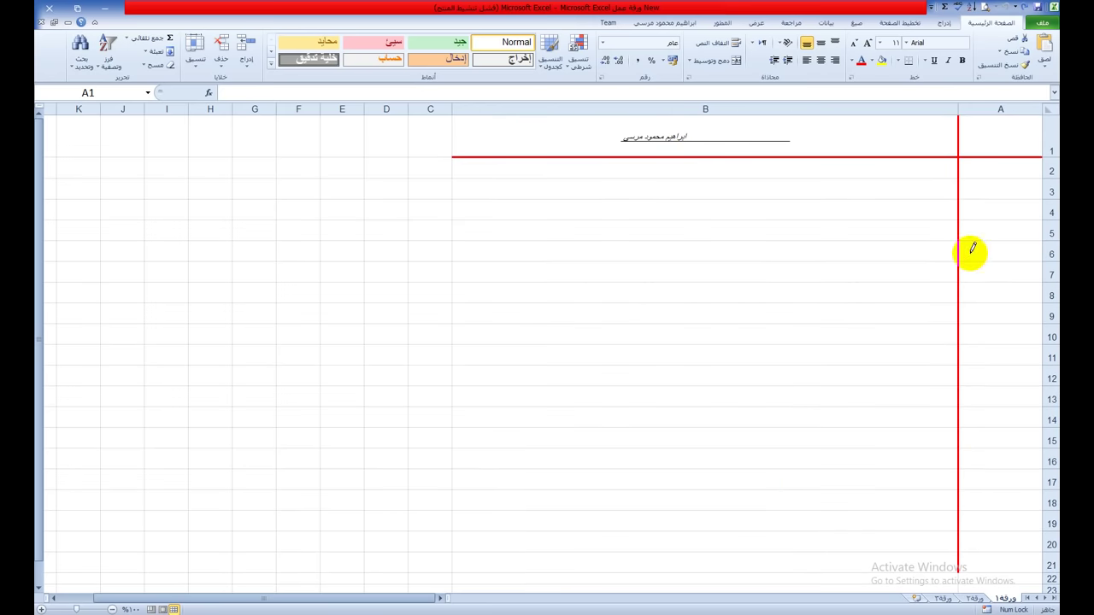
{"action": "left_click", "coordinate": [899, 63]}
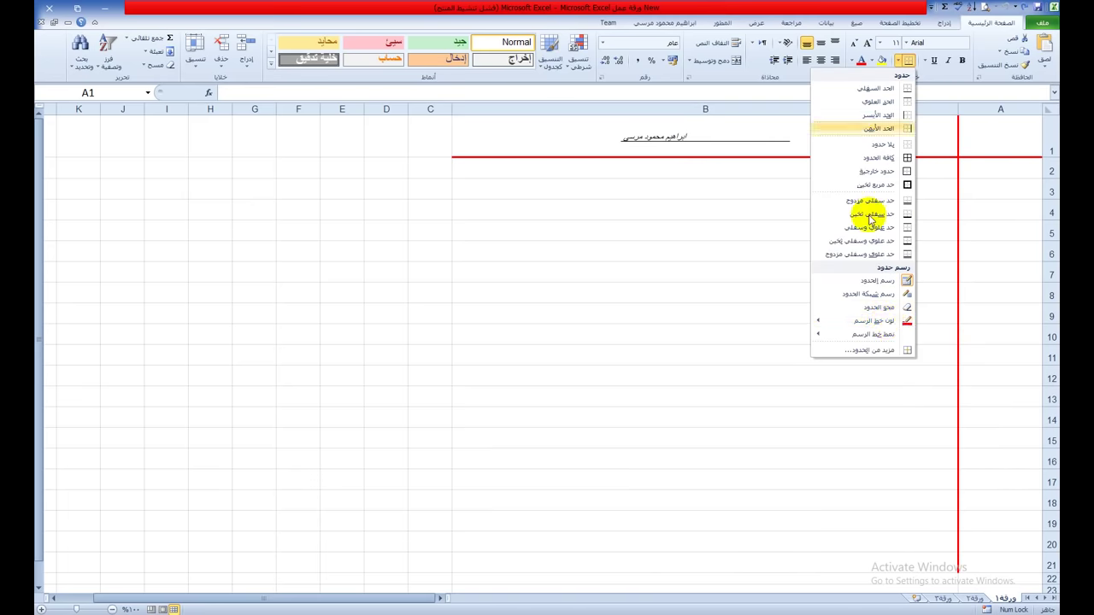
Step: Switch the line colour to green and draw lines under rows 2, 4, 6, 8, 10, 12, 14, 16, 18 and 20
{"action": "mouse_move", "coordinate": [838, 321]}
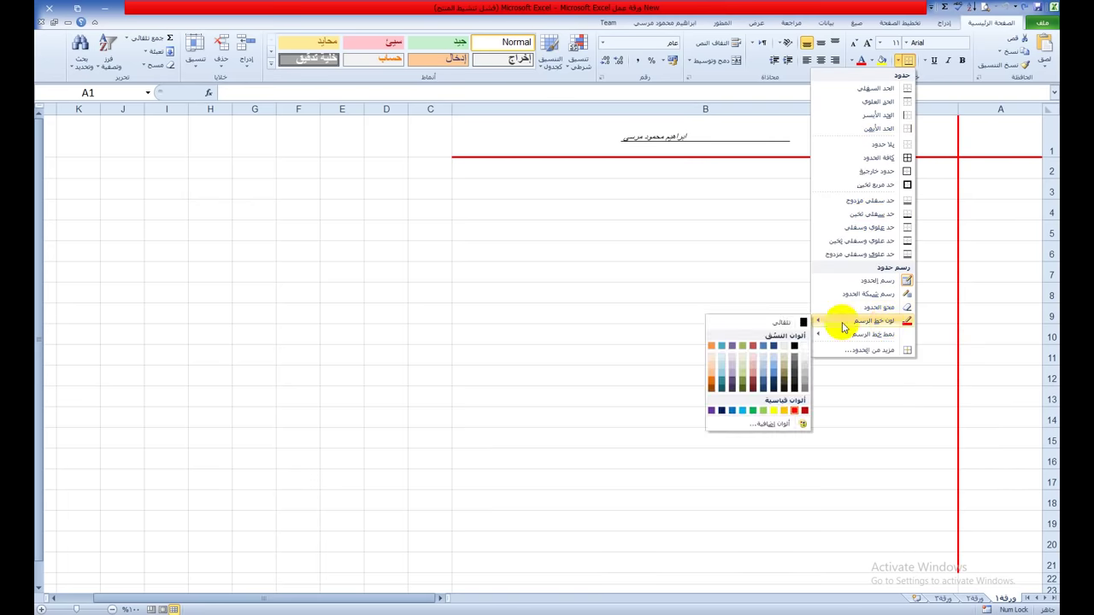
{"action": "left_click", "coordinate": [751, 413]}
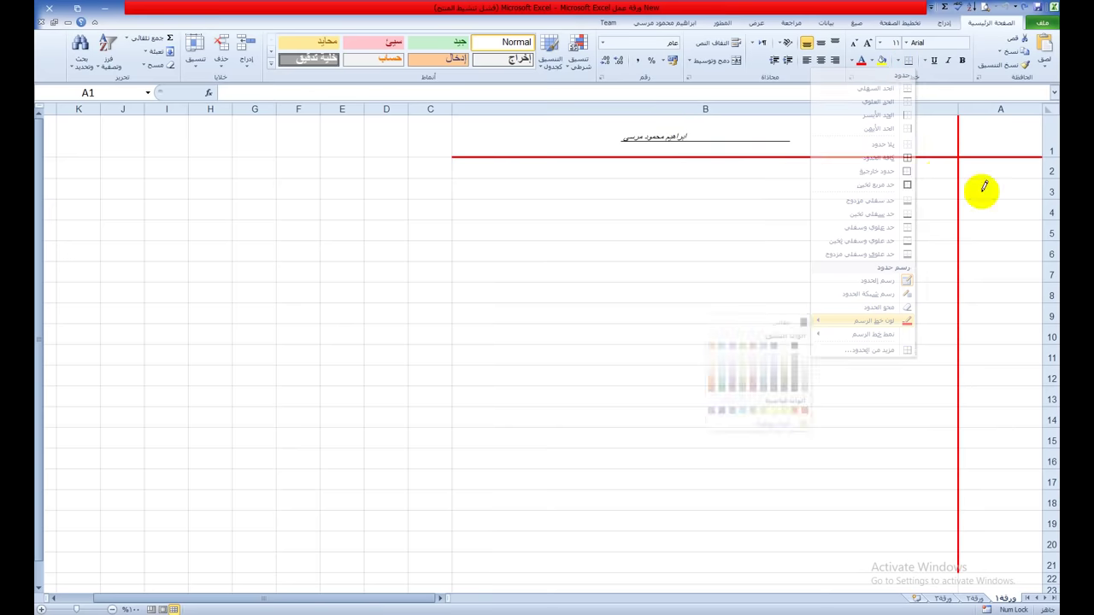
{"action": "left_click_drag", "start_coordinate": [1001, 177], "coordinate": [798, 178]}
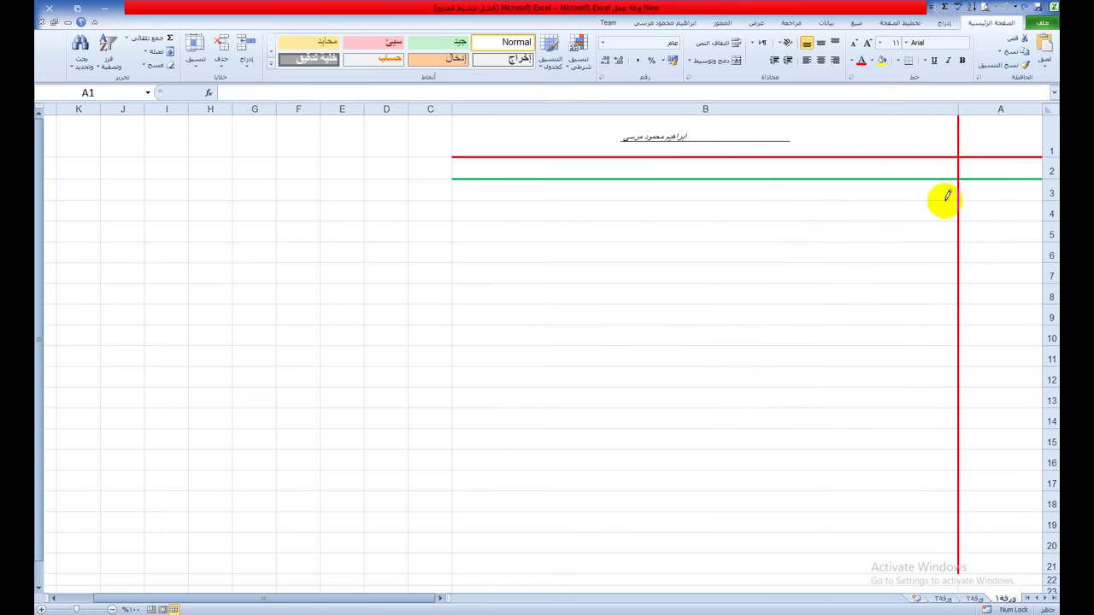
{"action": "left_click_drag", "start_coordinate": [863, 220], "coordinate": [914, 221]}
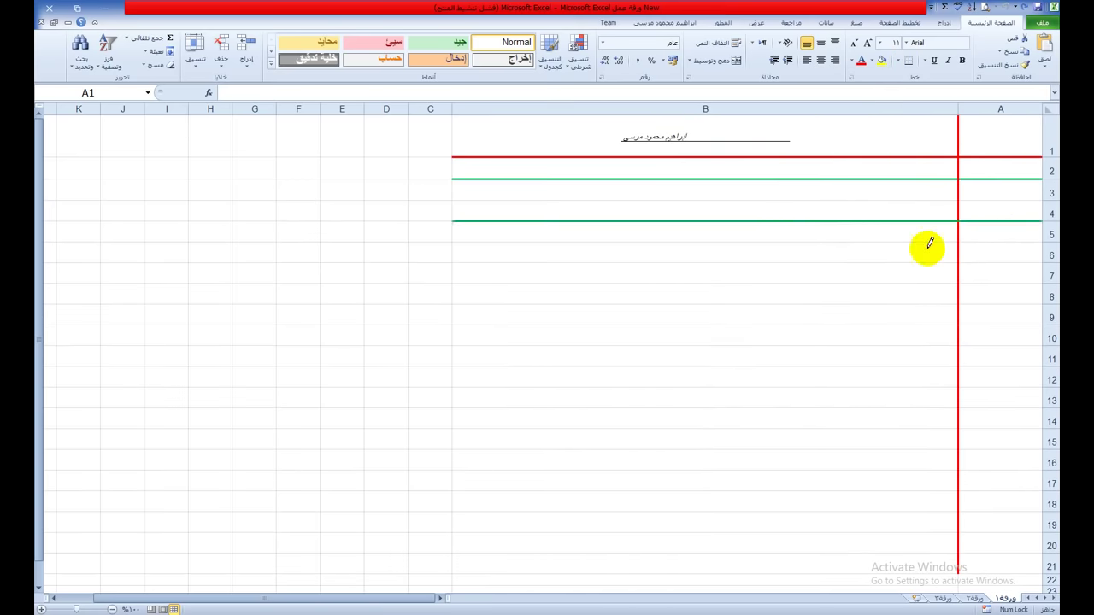
{"action": "left_click_drag", "start_coordinate": [957, 261], "coordinate": [765, 263]}
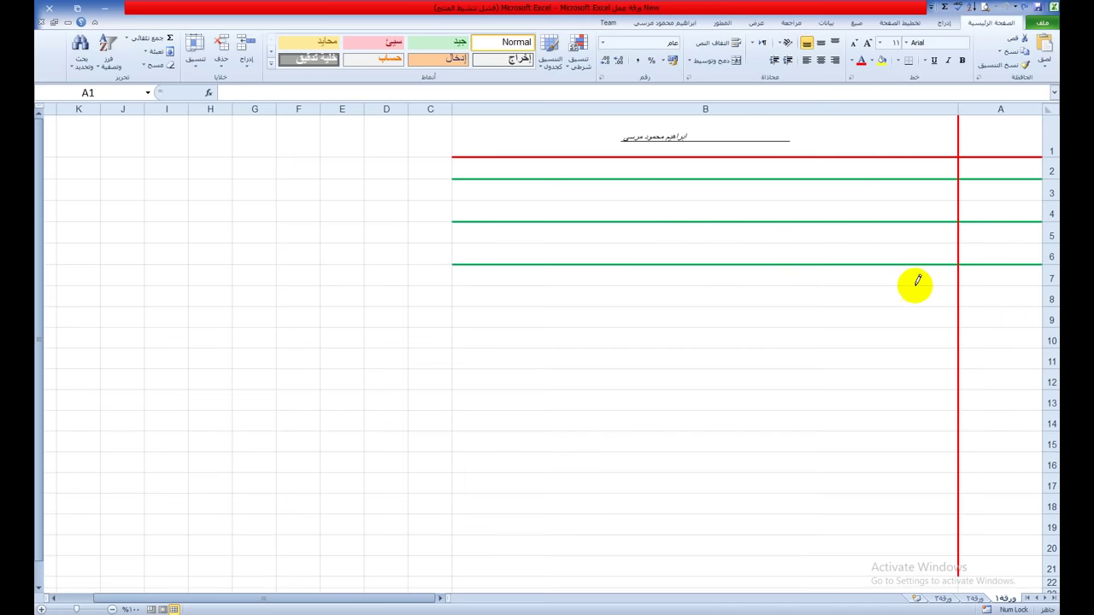
{"action": "left_click_drag", "start_coordinate": [1011, 304], "coordinate": [769, 307]}
{"action": "left_click_drag", "start_coordinate": [944, 350], "coordinate": [906, 352]}
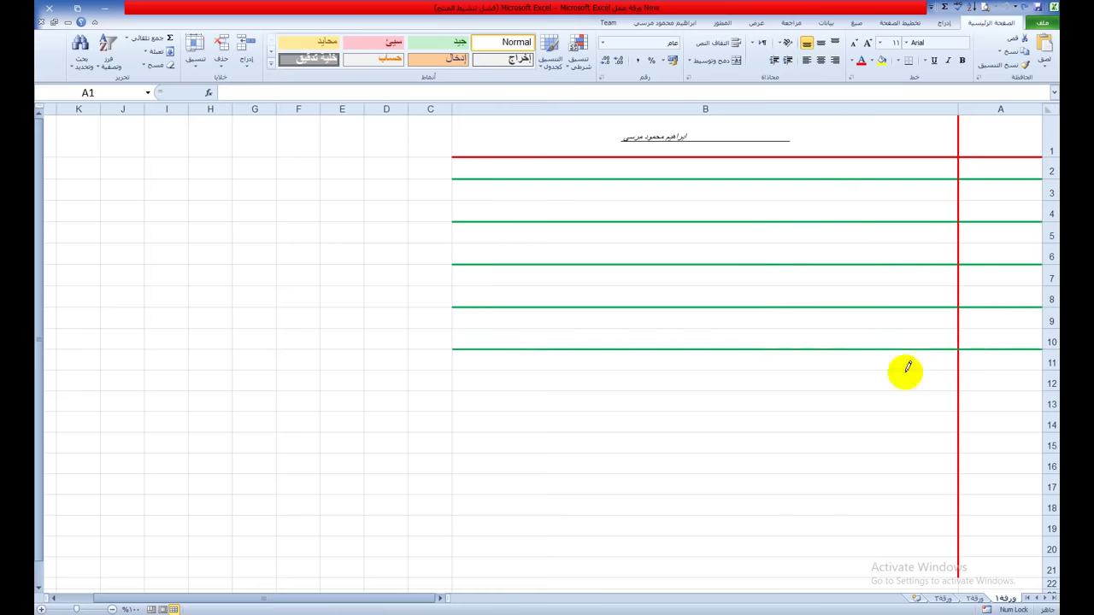
{"action": "left_click_drag", "start_coordinate": [1012, 386], "coordinate": [857, 393]}
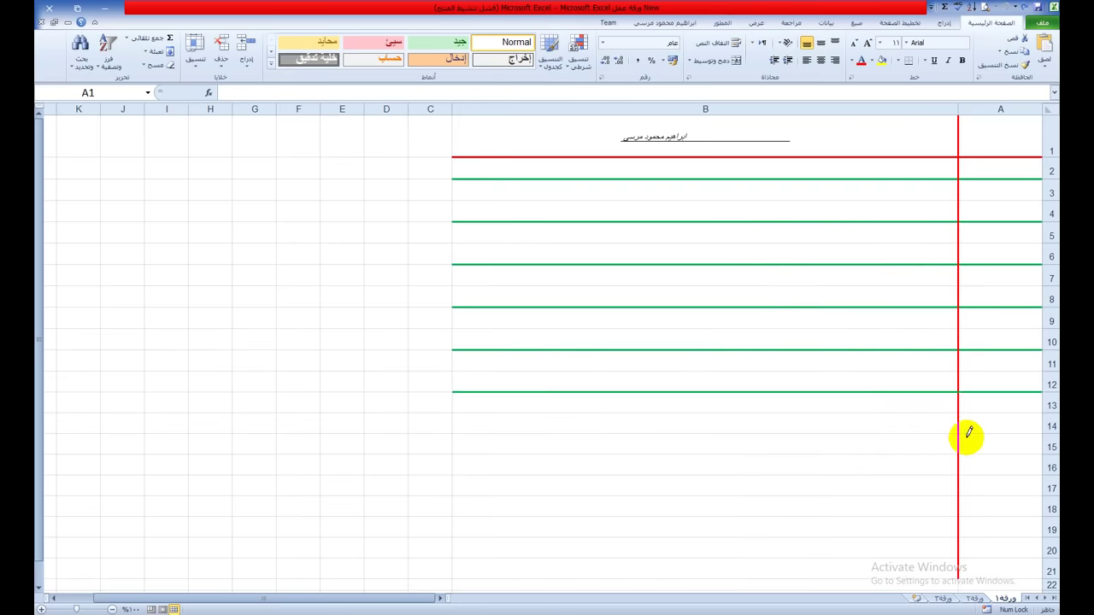
{"action": "left_click_drag", "start_coordinate": [887, 435], "coordinate": [991, 436]}
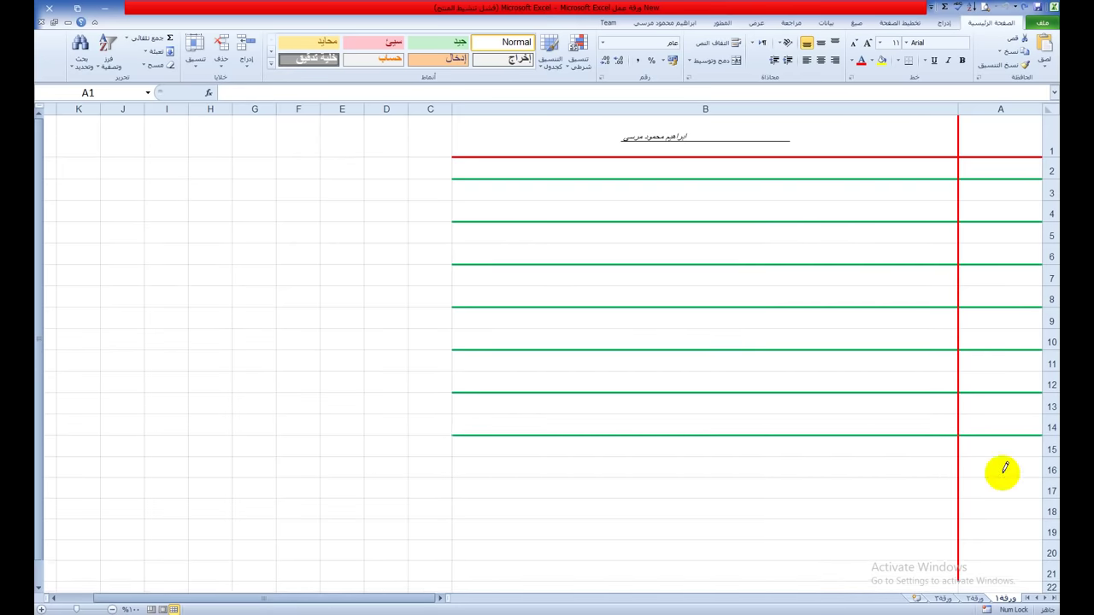
{"action": "left_click_drag", "start_coordinate": [1001, 475], "coordinate": [912, 477]}
{"action": "left_click_drag", "start_coordinate": [992, 516], "coordinate": [913, 520]}
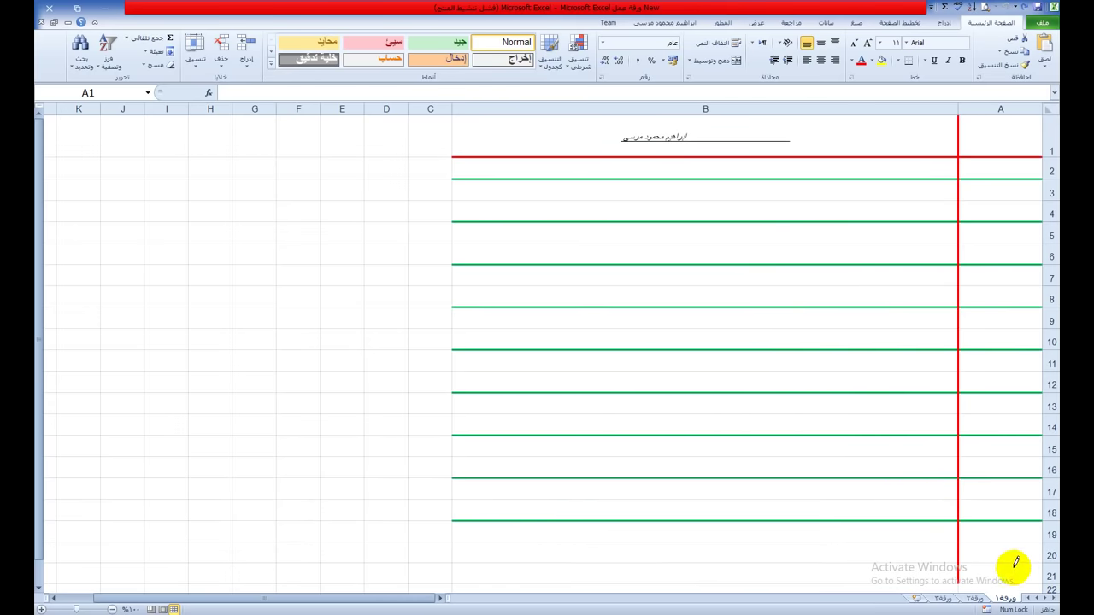
{"action": "left_click_drag", "start_coordinate": [1017, 559], "coordinate": [913, 557]}
Step: Switch the line colour to blue, undo an accidental box at row 3, and draw a line under row 5
{"action": "scroll", "coordinate": [913, 466], "scroll_direction": "down", "scroll_amount": 1}
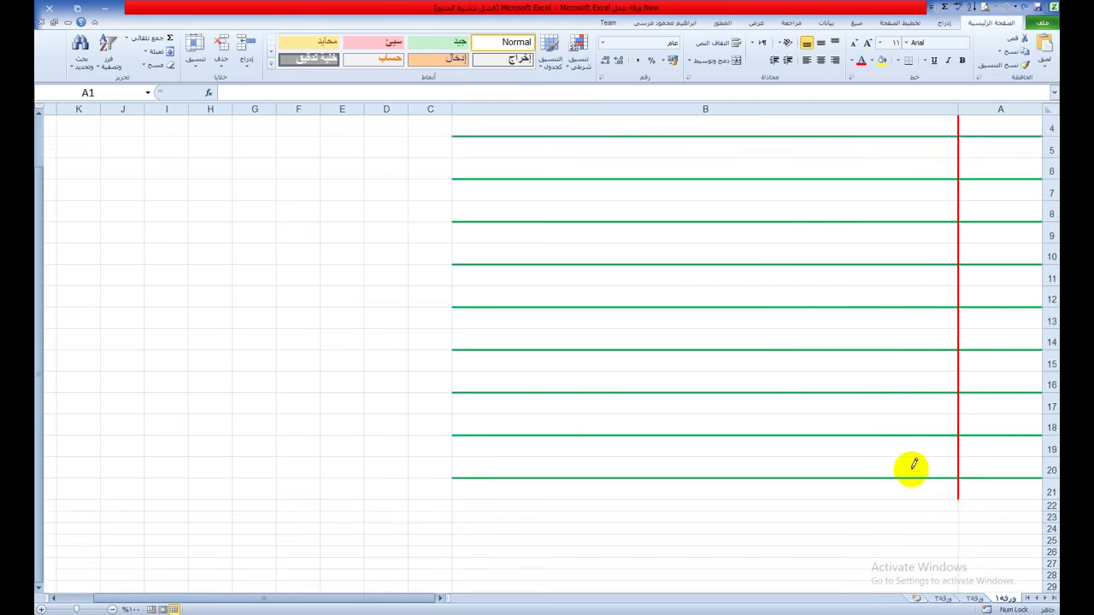
{"action": "scroll", "coordinate": [894, 450], "scroll_direction": "up", "scroll_amount": 1}
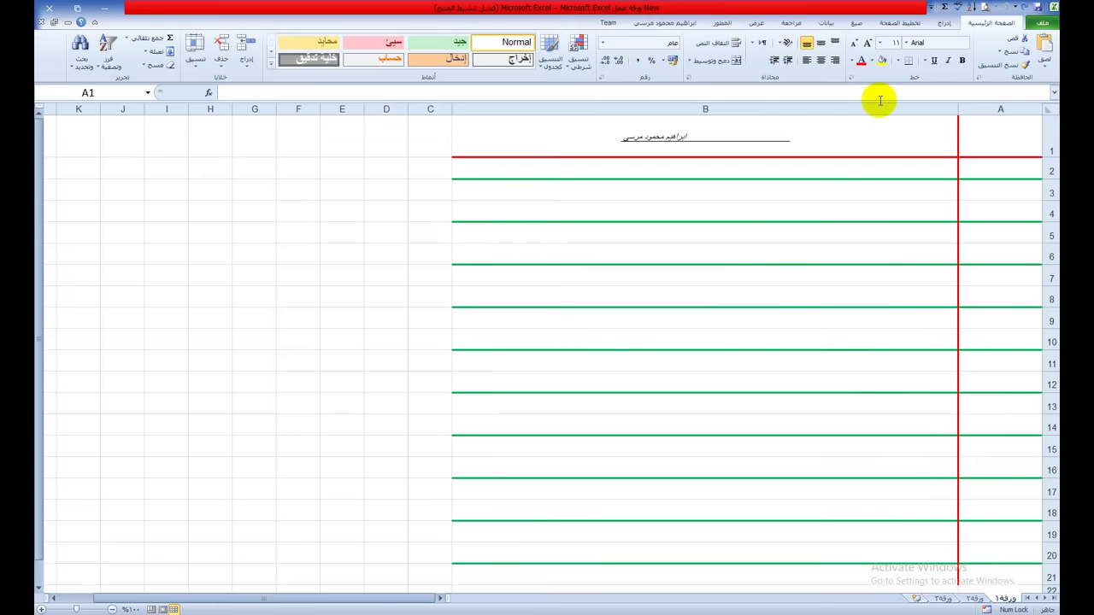
{"action": "left_click", "coordinate": [897, 61]}
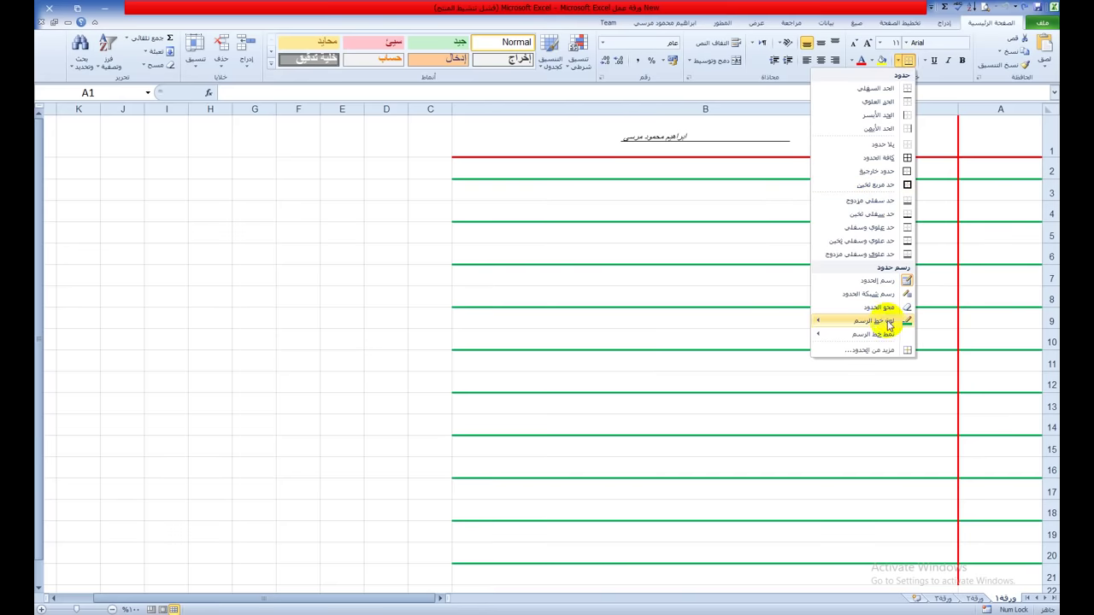
{"action": "mouse_move", "coordinate": [884, 321]}
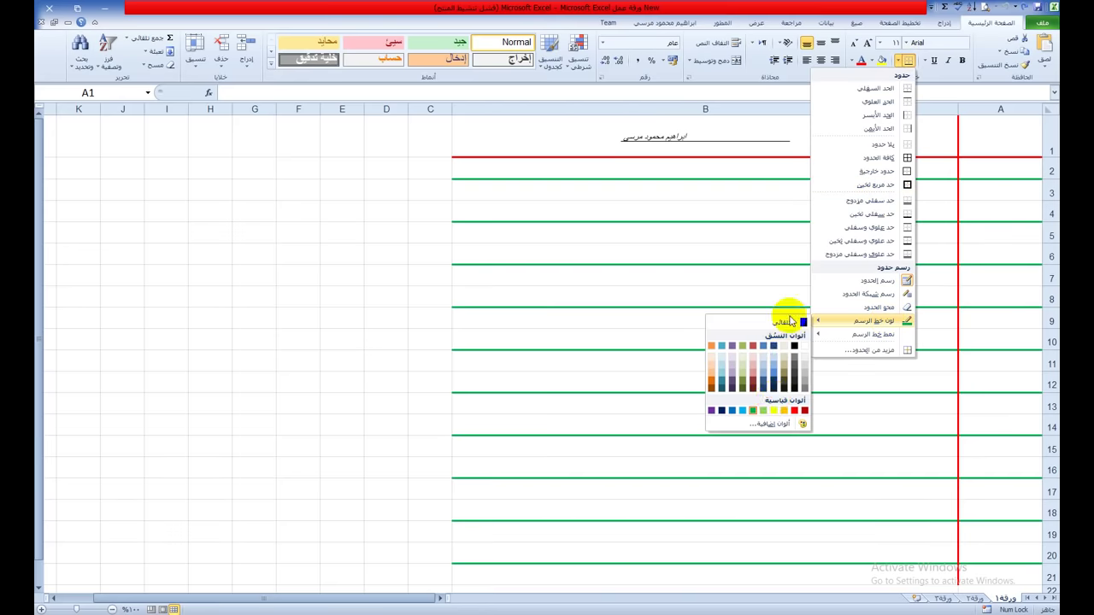
{"action": "left_click", "coordinate": [753, 410]}
{"action": "left_click_drag", "start_coordinate": [1008, 198], "coordinate": [791, 191]}
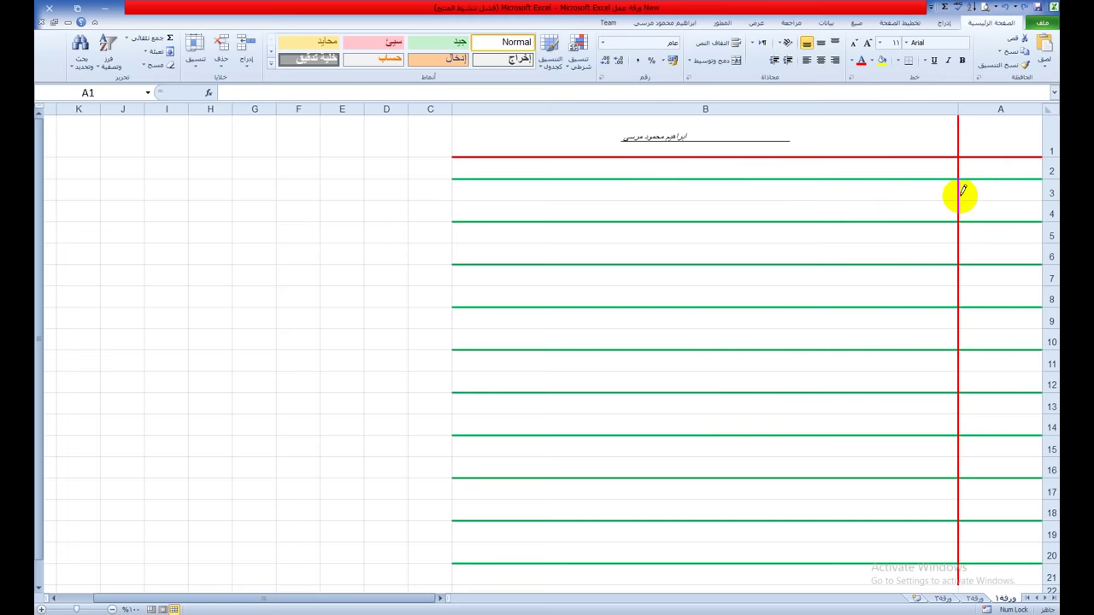
{"action": "key", "text": "ctrl+z"}
{"action": "left_click_drag", "start_coordinate": [893, 243], "coordinate": [972, 246]}
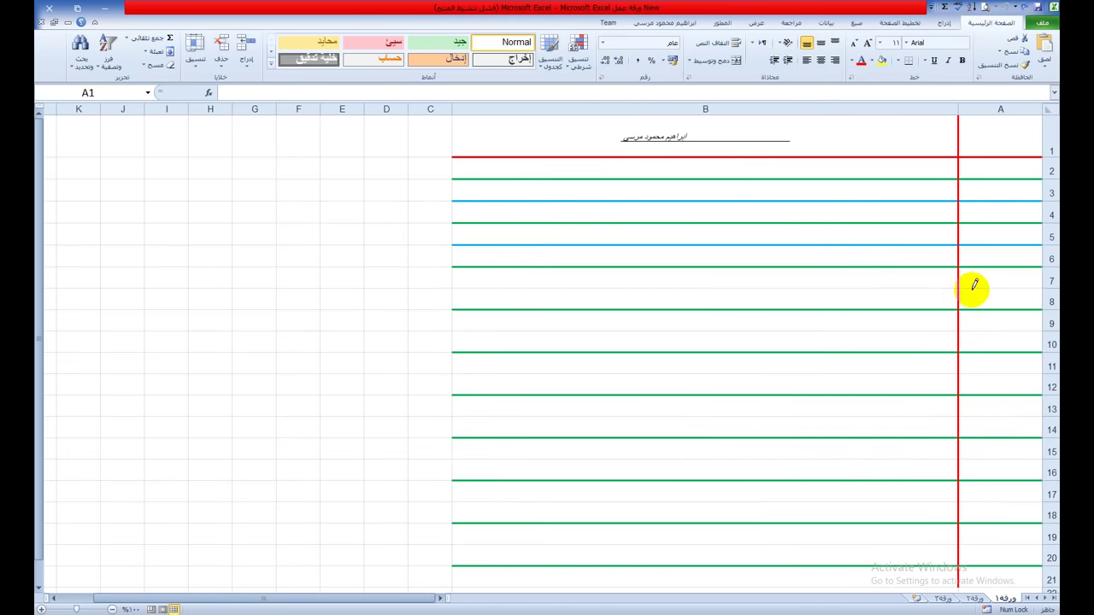
Step: Draw blue lines under rows 7, 9, 11, 13, 15, 17 and 19
{"action": "left_click", "coordinate": [867, 289]}
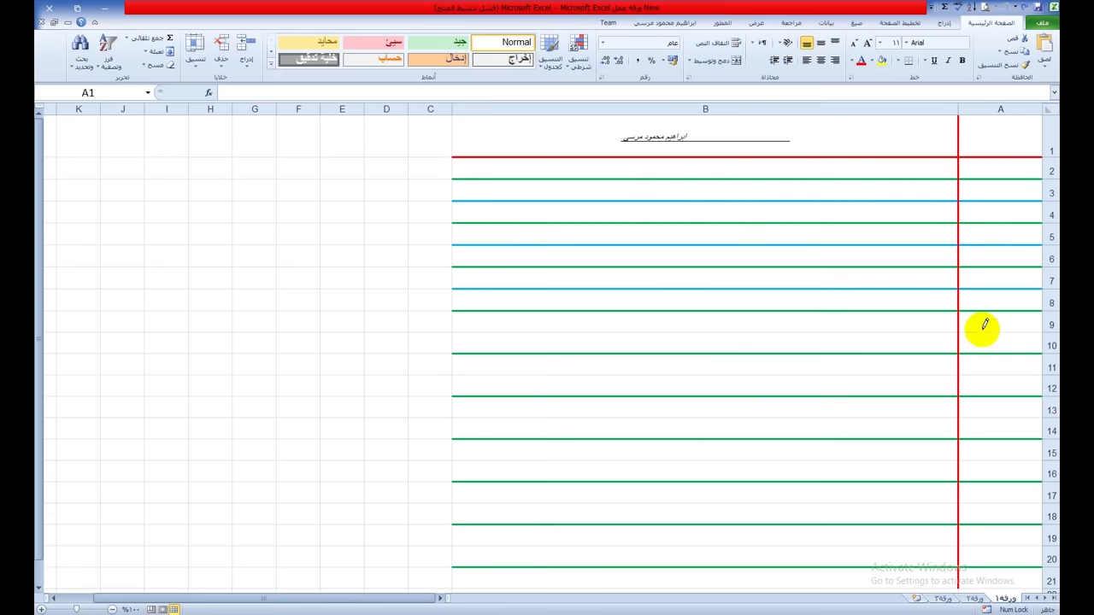
{"action": "left_click", "coordinate": [910, 331]}
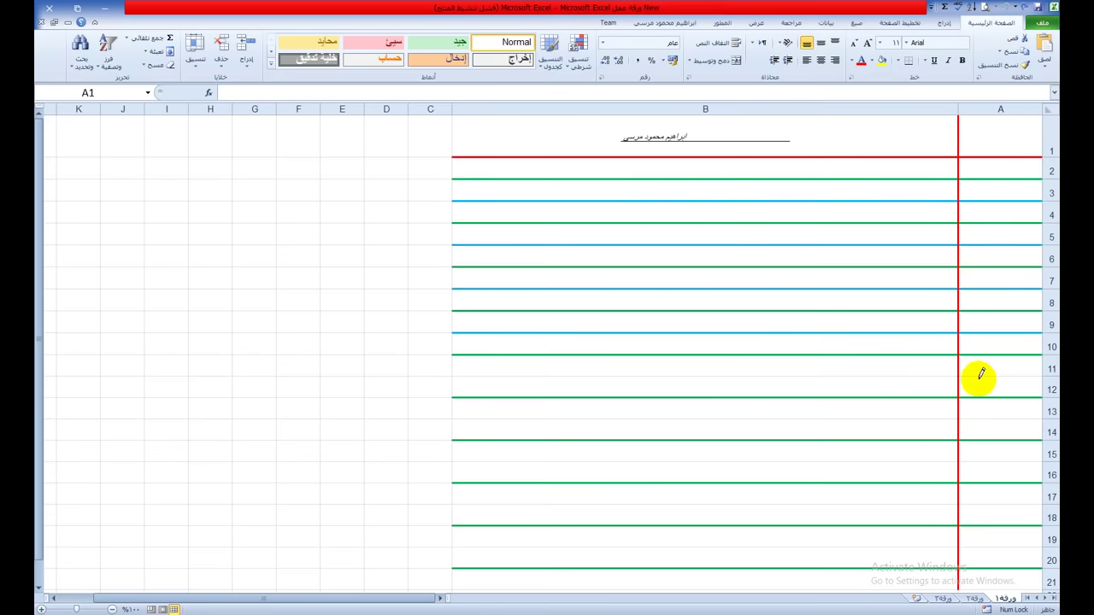
{"action": "left_click", "coordinate": [898, 376]}
{"action": "left_click", "coordinate": [915, 419]}
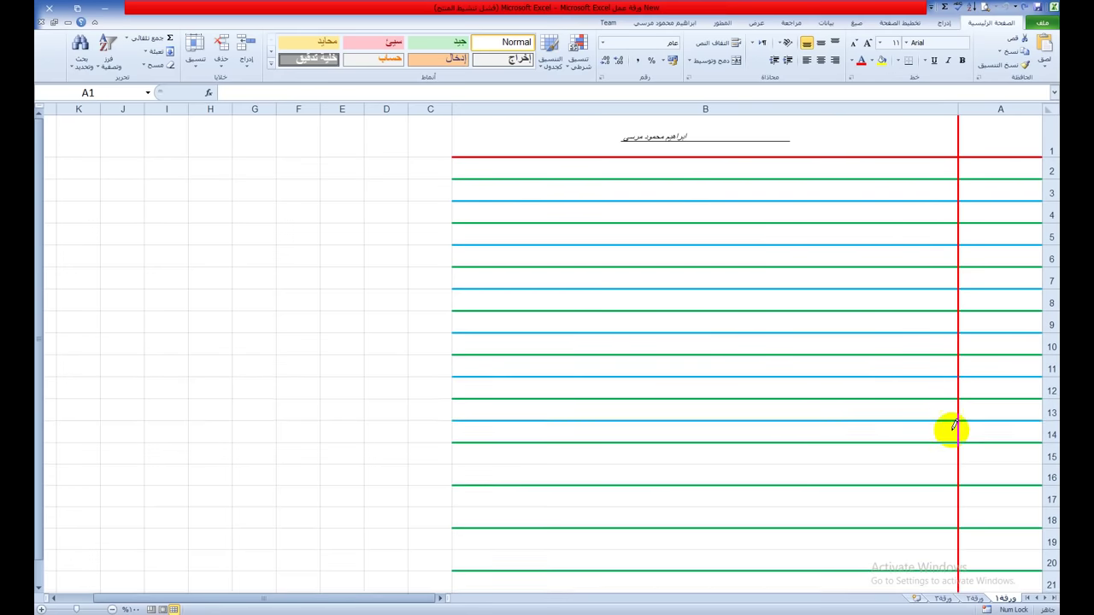
{"action": "left_click", "coordinate": [913, 464]}
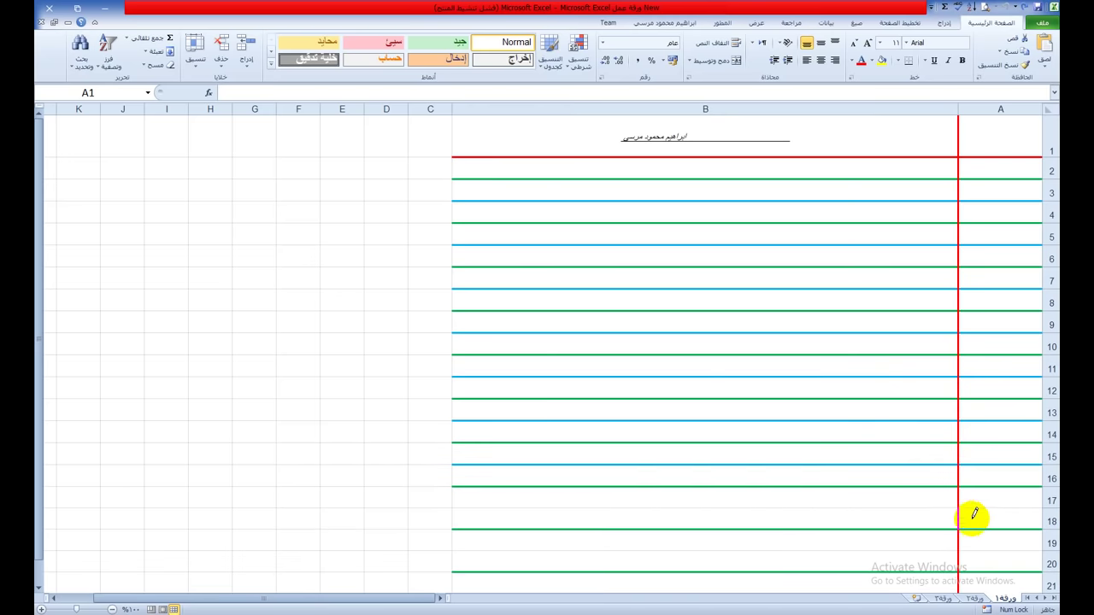
{"action": "left_click", "coordinate": [922, 507]}
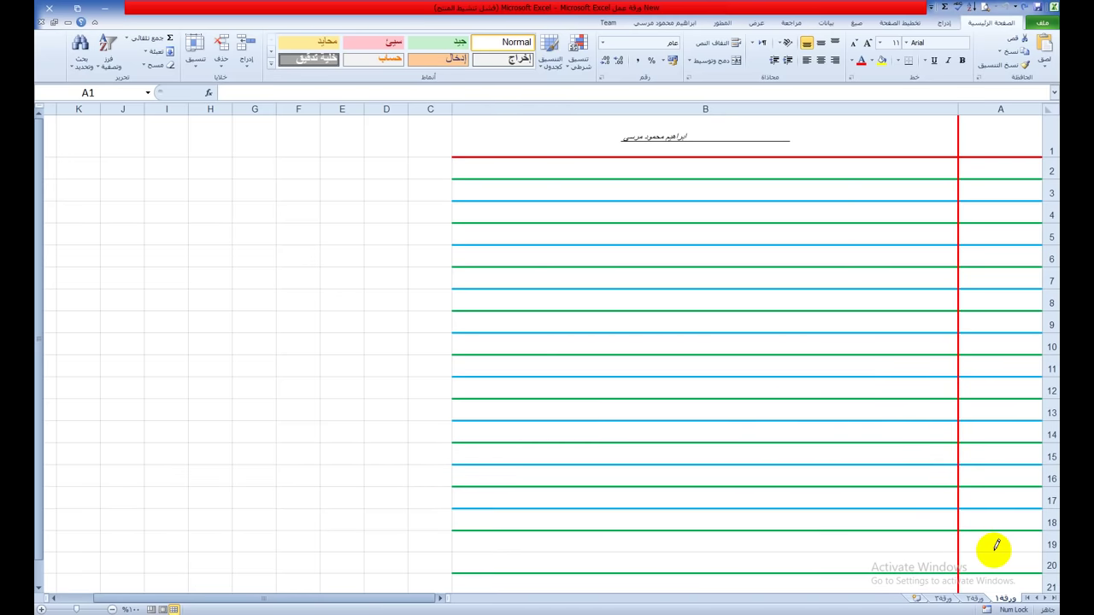
{"action": "left_click", "coordinate": [909, 552]}
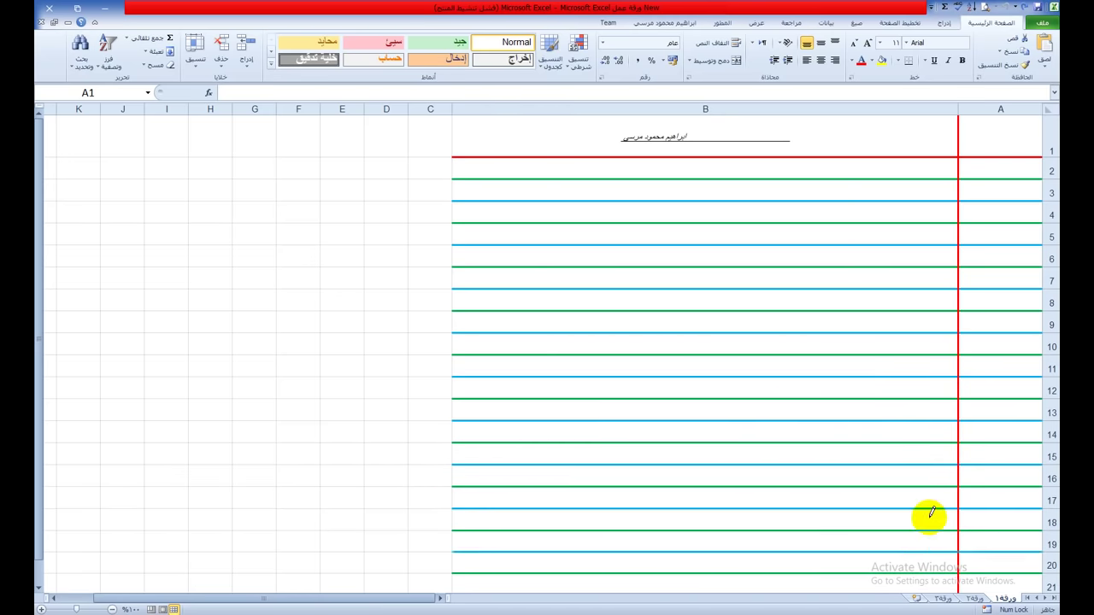
{"action": "scroll", "coordinate": [930, 514], "scroll_direction": "down", "scroll_amount": 1}
{"action": "scroll", "coordinate": [931, 513], "scroll_direction": "up", "scroll_amount": 1}
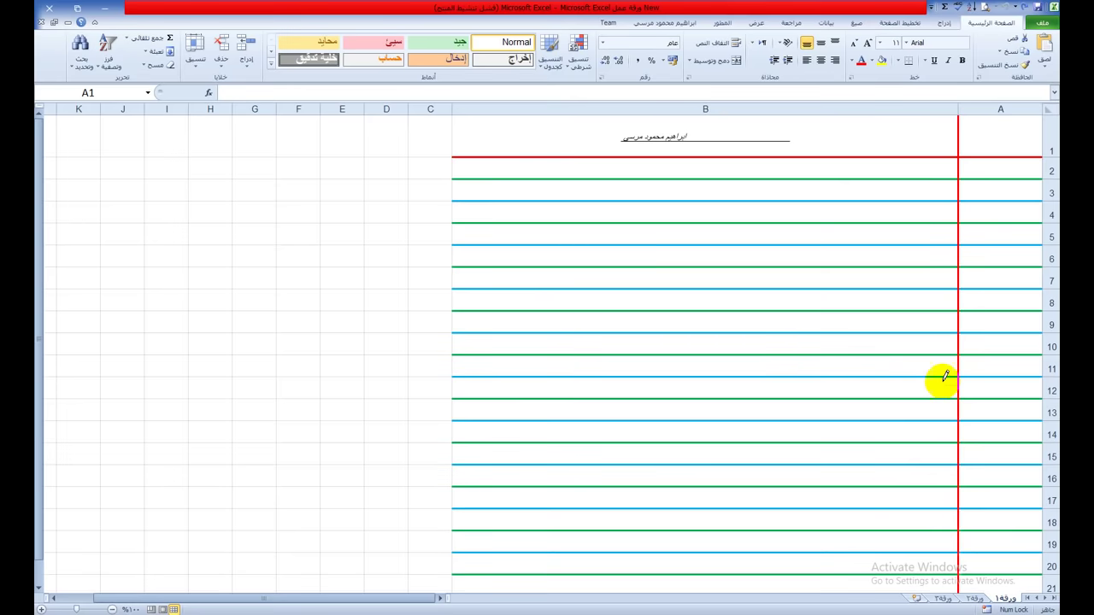
Step: Pick Draw Border from the Borders list, then stop drawing and check the red margin line
{"action": "left_click", "coordinate": [900, 66]}
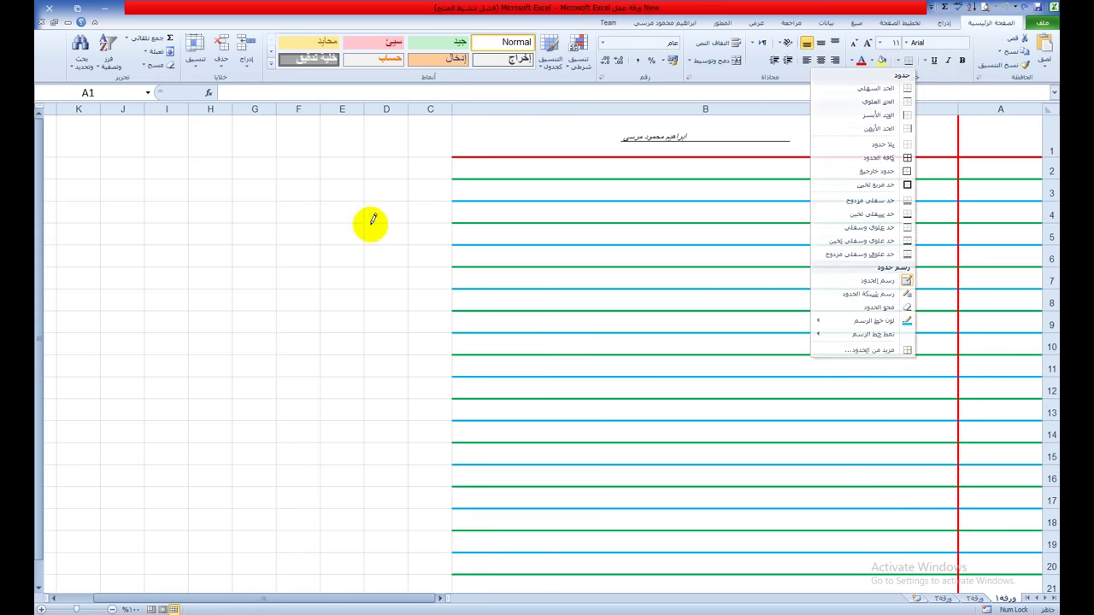
{"action": "left_click", "coordinate": [369, 222]}
{"action": "left_click", "coordinate": [899, 65]}
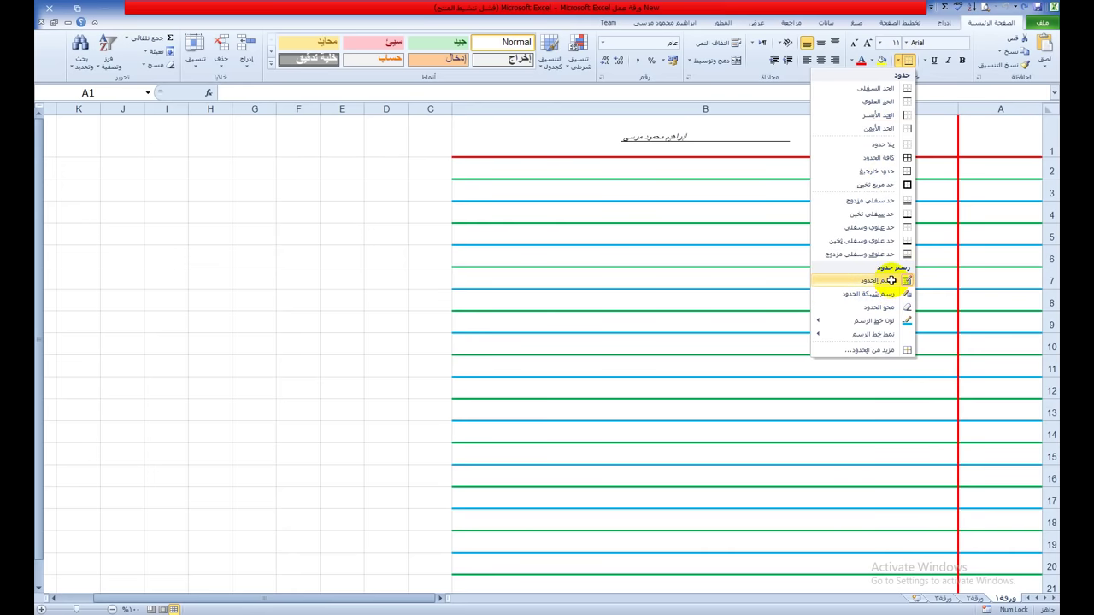
{"action": "left_click", "coordinate": [893, 281]}
{"action": "left_click", "coordinate": [394, 284]}
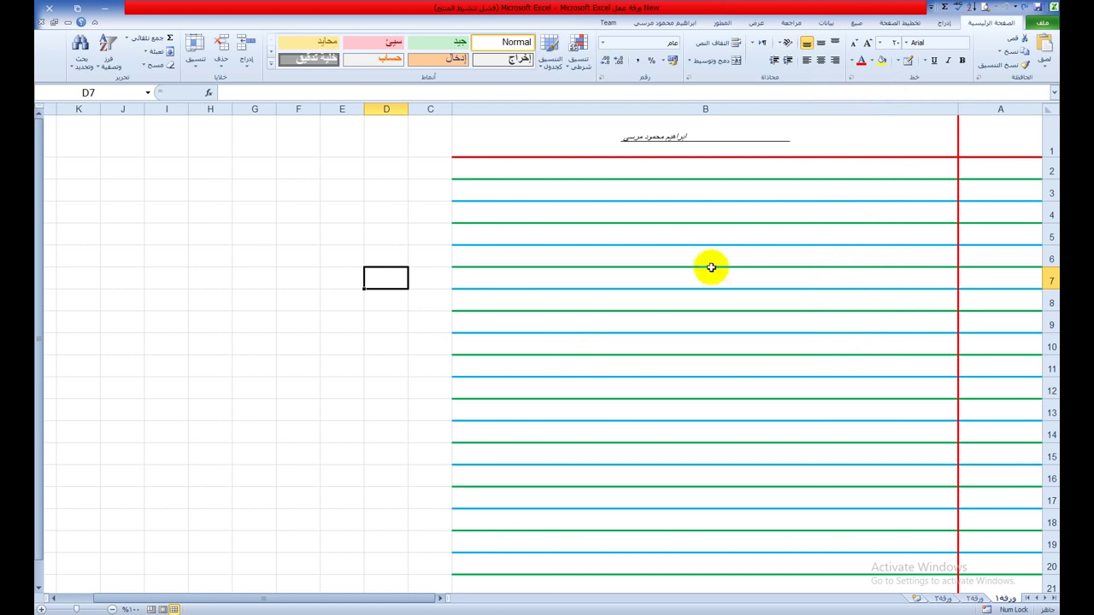
{"action": "scroll", "coordinate": [711, 267], "scroll_direction": "up", "scroll_amount": 1}
{"action": "scroll", "coordinate": [711, 267], "scroll_direction": "down", "scroll_amount": 1}
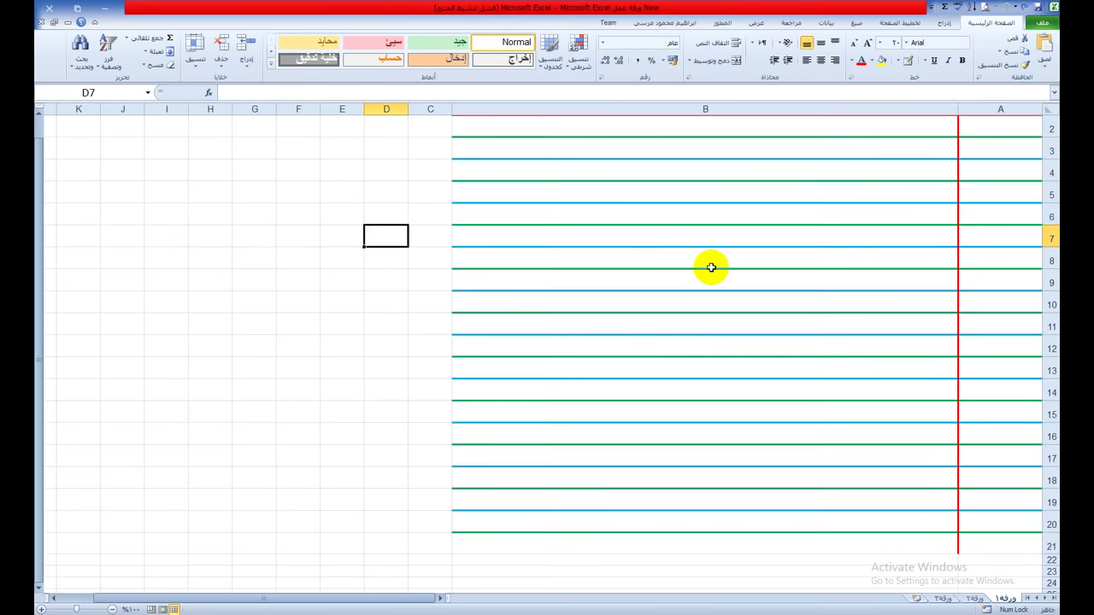
{"action": "scroll", "coordinate": [711, 268], "scroll_direction": "up", "scroll_amount": 1}
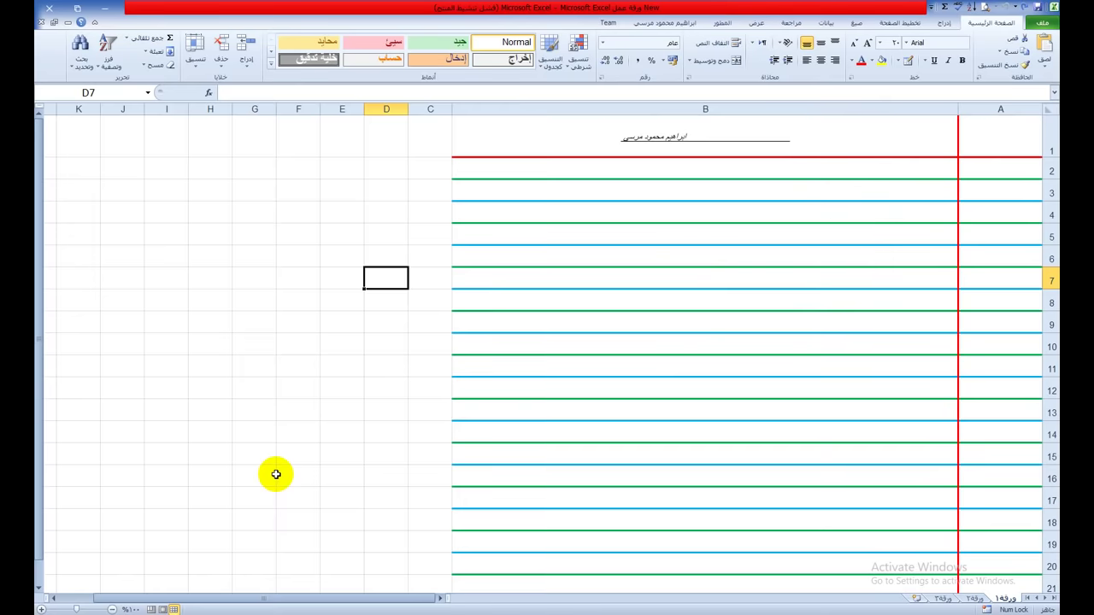
{"action": "scroll", "coordinate": [276, 474], "scroll_direction": "down", "scroll_amount": 1}
Step: Make row 21 much taller below the last ruled line and collapse the ribbon
{"action": "left_click", "coordinate": [1040, 517]}
{"action": "left_click_drag", "start_coordinate": [1047, 524], "coordinate": [1046, 561]}
{"action": "left_click", "coordinate": [914, 524]}
{"action": "left_click", "coordinate": [335, 502]}
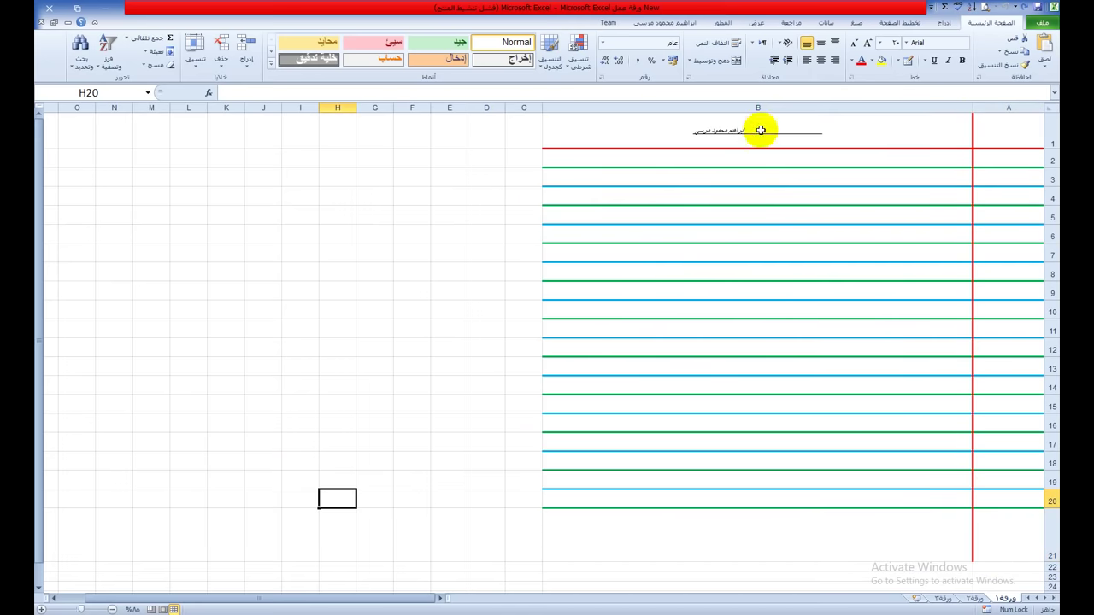
{"action": "scroll", "coordinate": [798, 261], "scroll_direction": "up", "scroll_amount": 2}
{"action": "scroll", "coordinate": [798, 262], "scroll_direction": "up", "scroll_amount": 1}
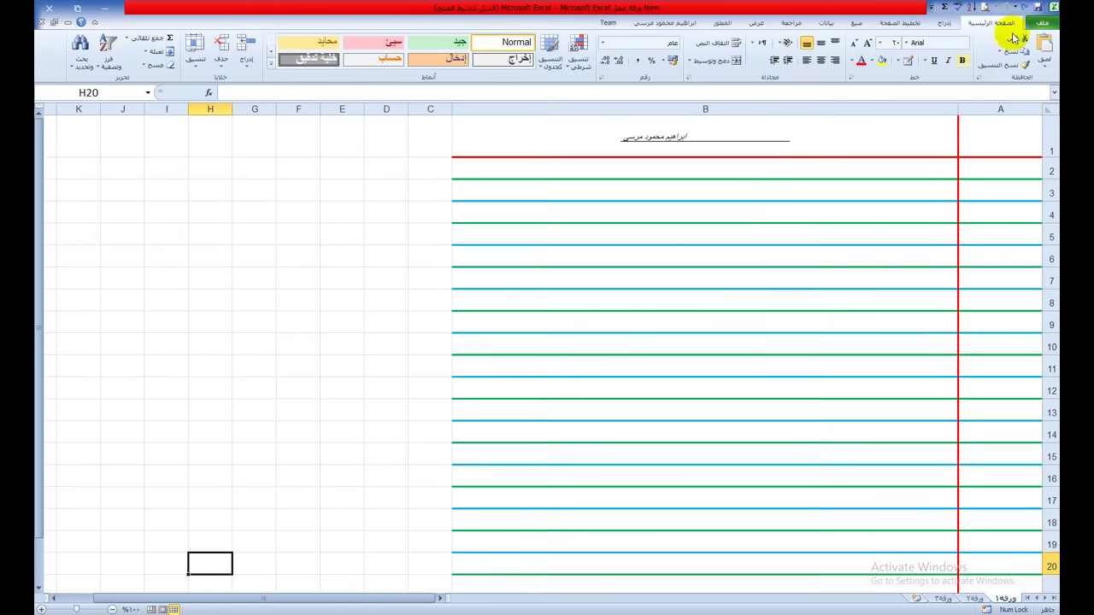
{"action": "left_click", "coordinate": [94, 23]}
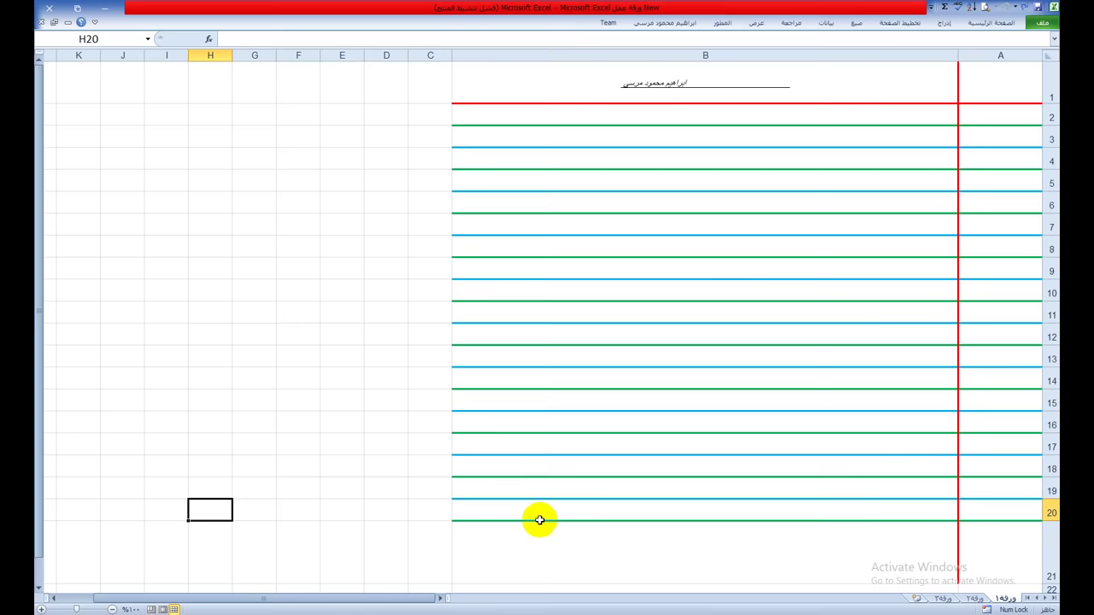
Step: Leave the finished lined Excel page and bring up a blank untitled Paint canvas
{"action": "left_click", "coordinate": [675, 614]}
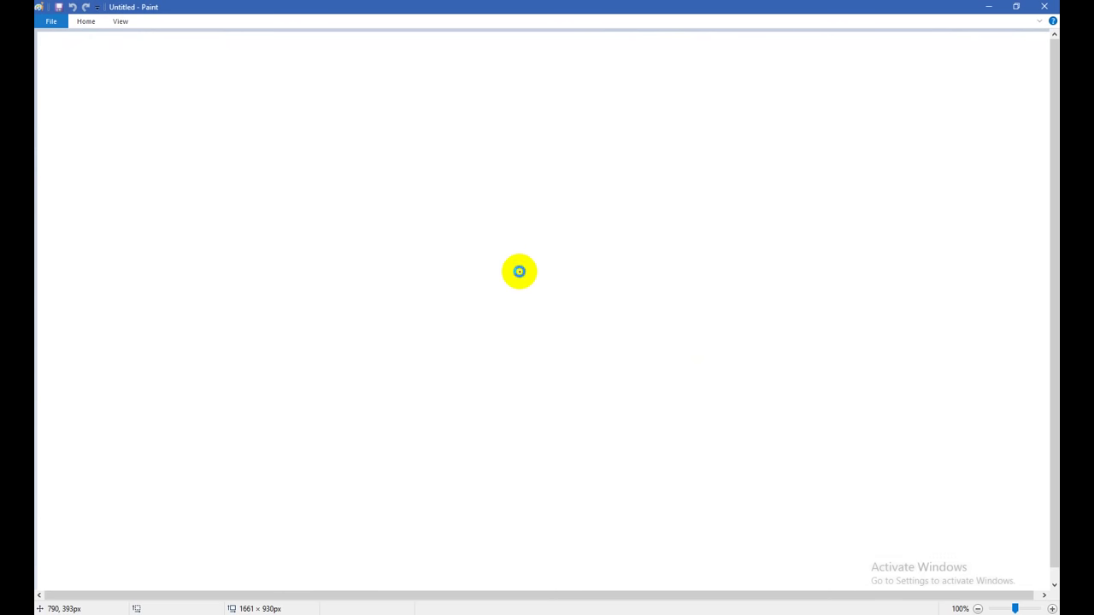
Step: Paste the lined-page screenshot onto the Paint canvas and choose Save as JPEG picture
{"action": "key", "text": "ctrl+v"}
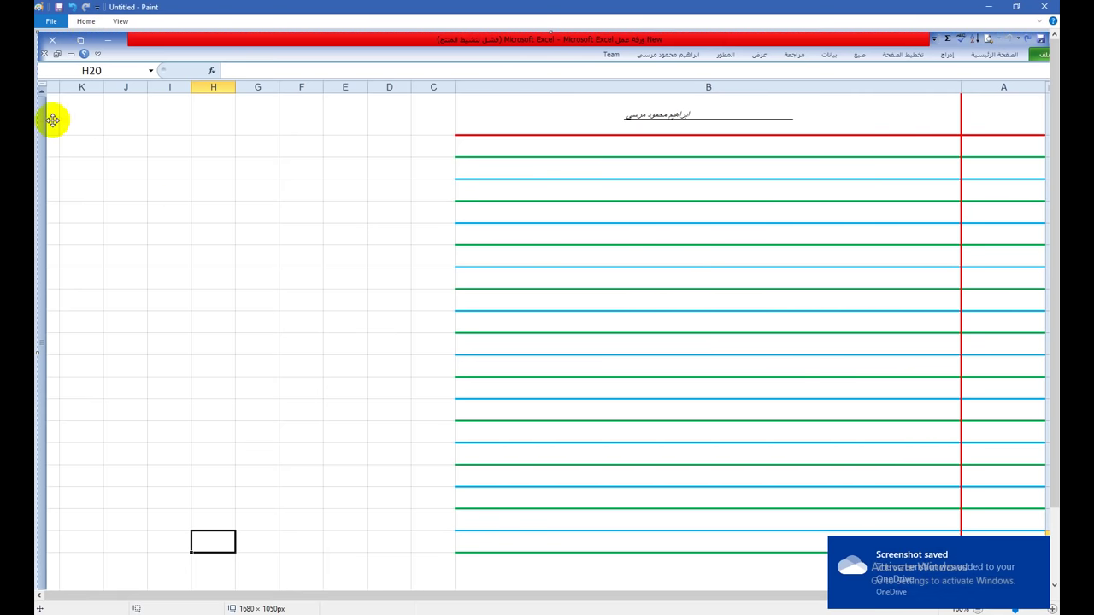
{"action": "left_click", "coordinate": [85, 22]}
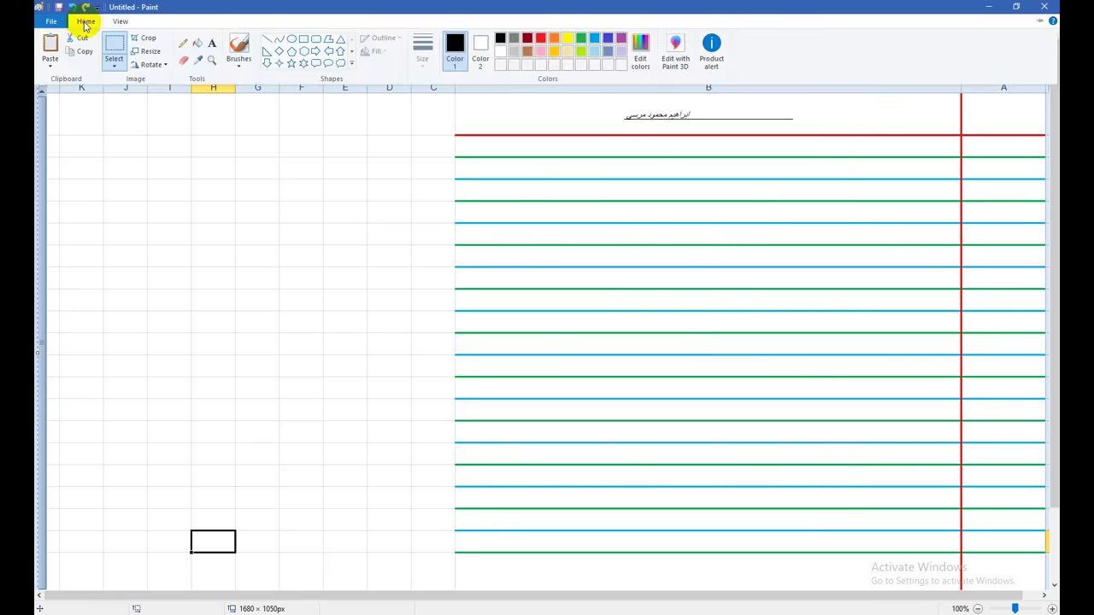
{"action": "left_click", "coordinate": [55, 21]}
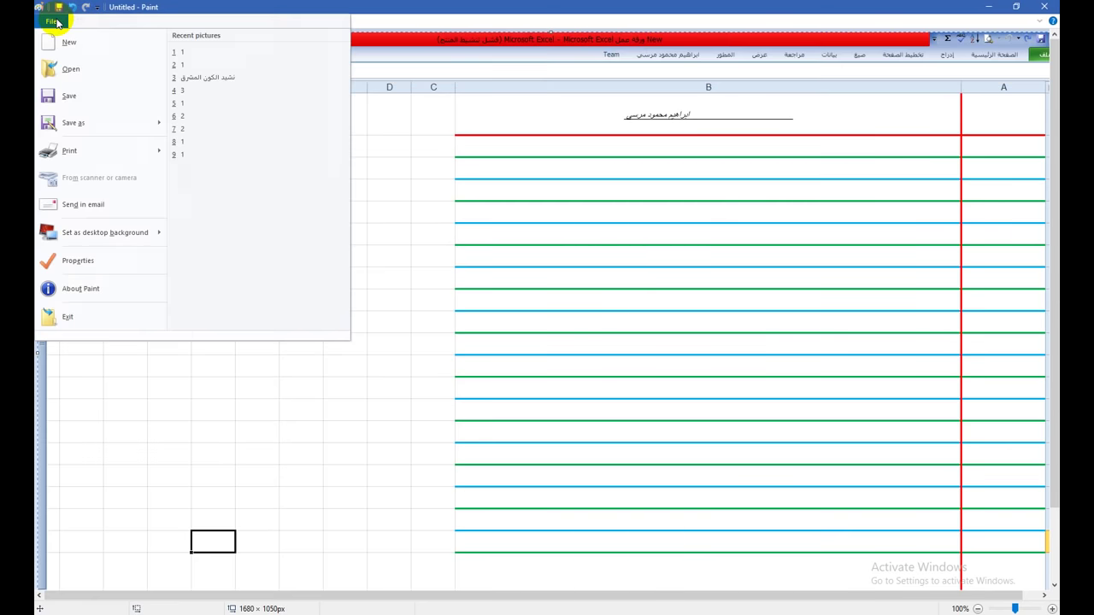
{"action": "mouse_move", "coordinate": [69, 125]}
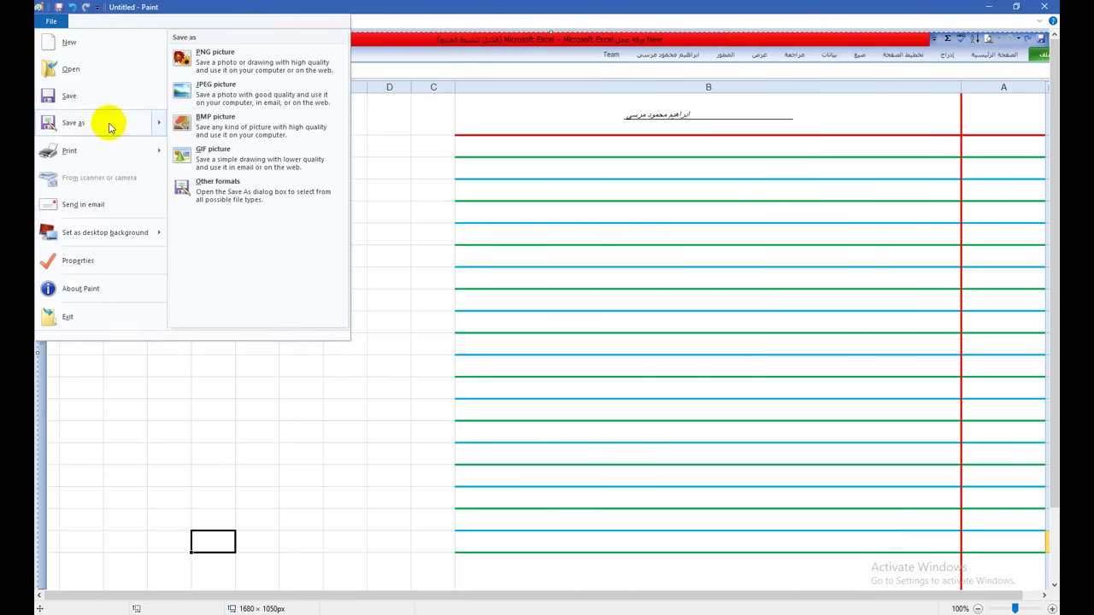
{"action": "left_click", "coordinate": [222, 96]}
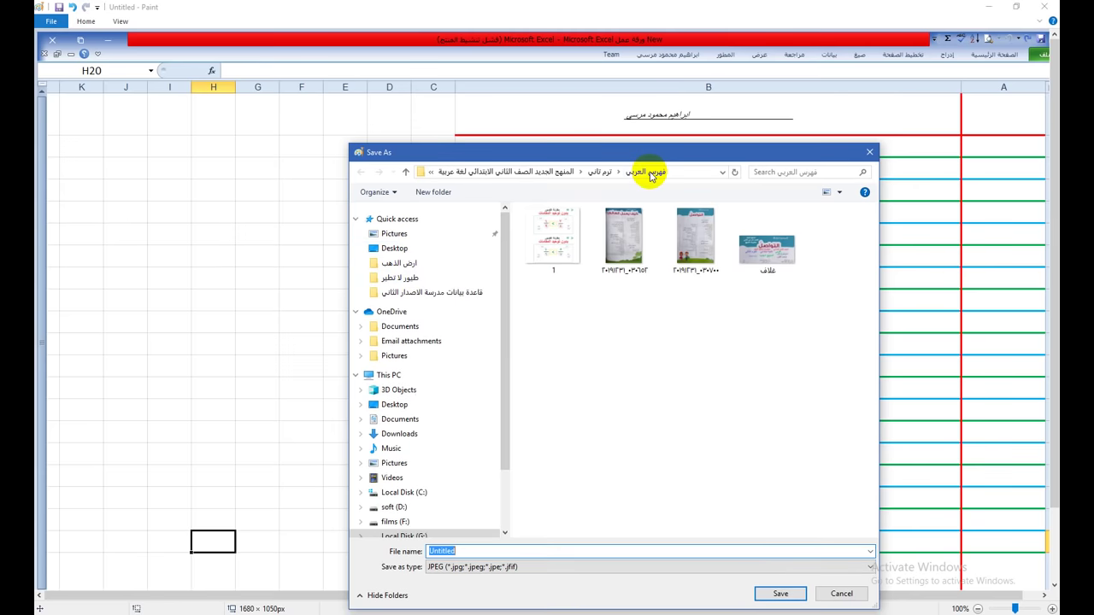
Step: Save the picture as JPEG '11111' in the تأسيس الأطفال folder, then close Paint
{"action": "left_click", "coordinate": [601, 177]}
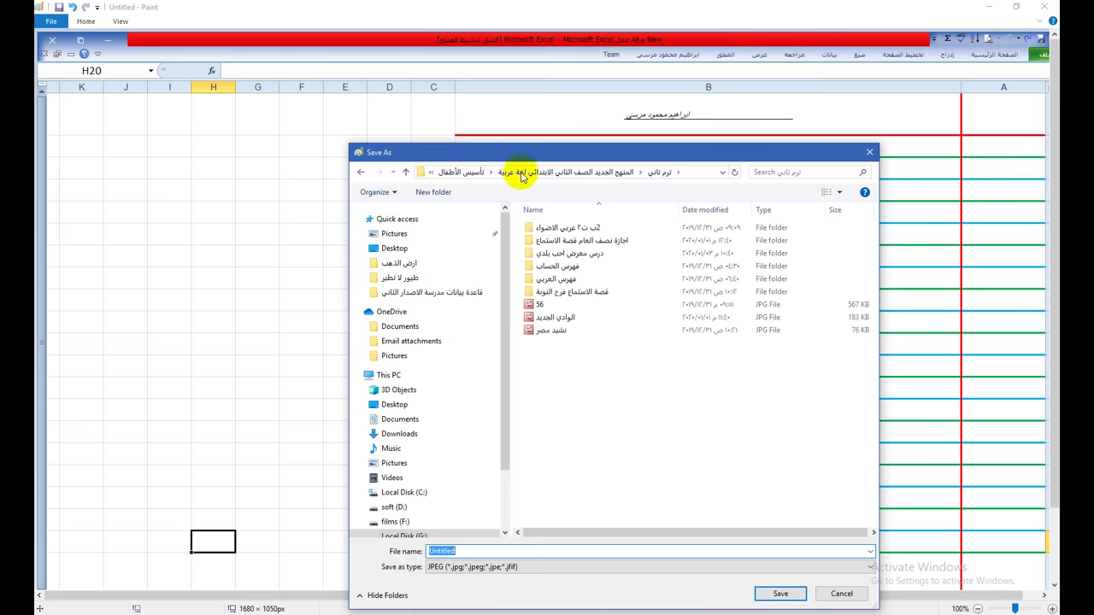
{"action": "left_click", "coordinate": [461, 172]}
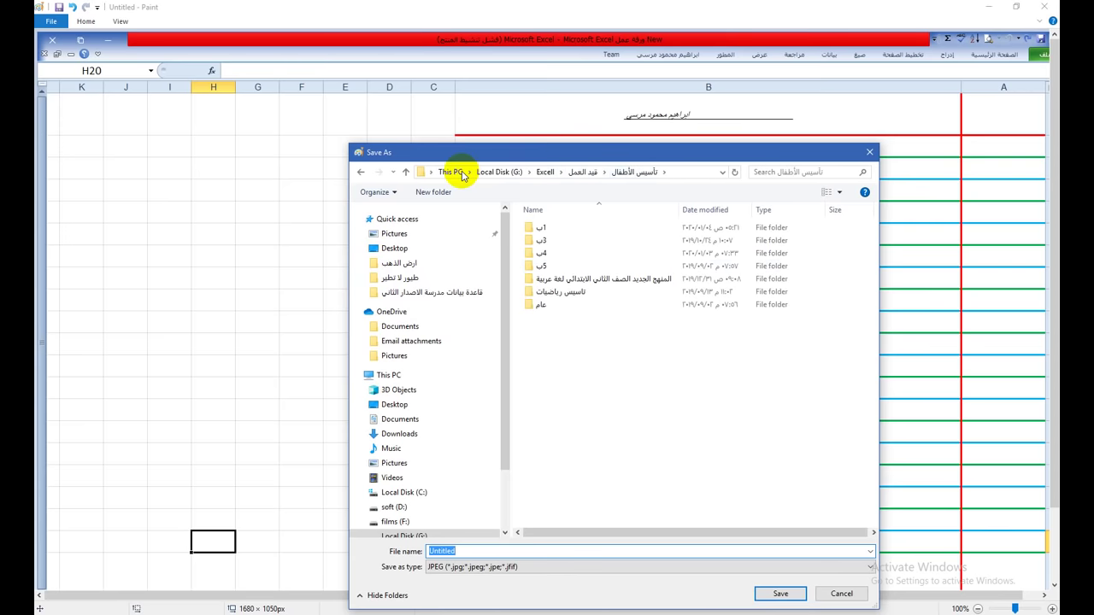
{"action": "left_click", "coordinate": [579, 428]}
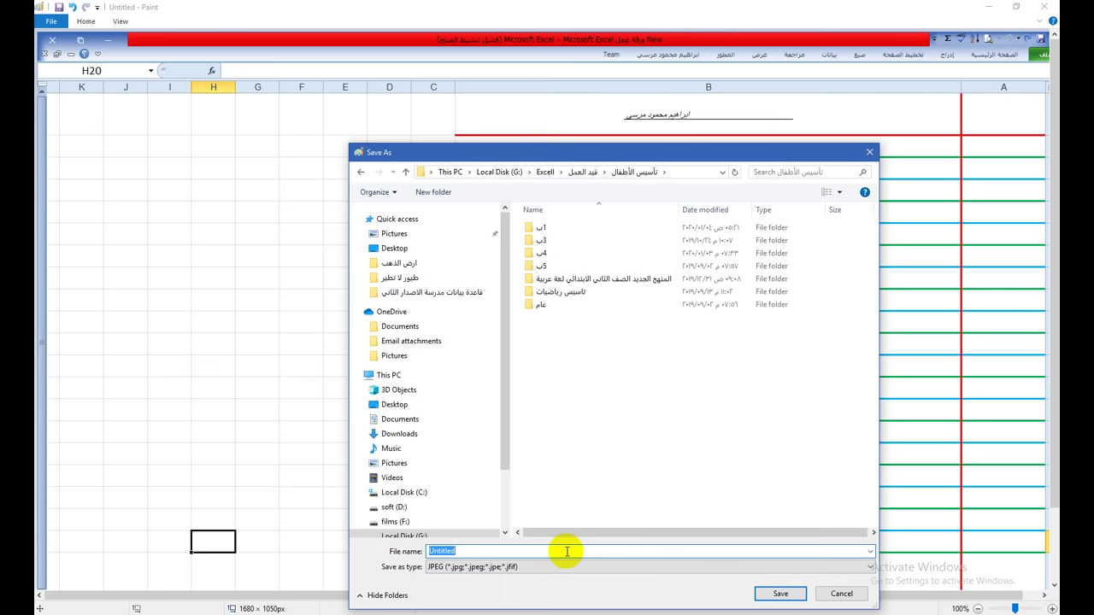
{"action": "type", "text": "11111"}
{"action": "left_click", "coordinate": [755, 592]}
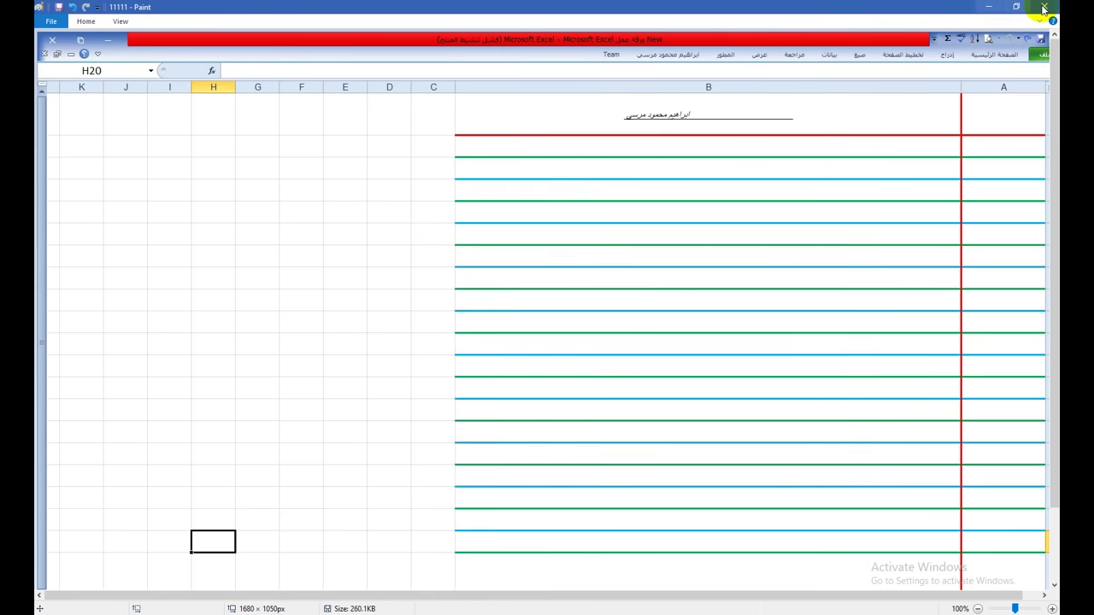
{"action": "left_click", "coordinate": [1047, 9]}
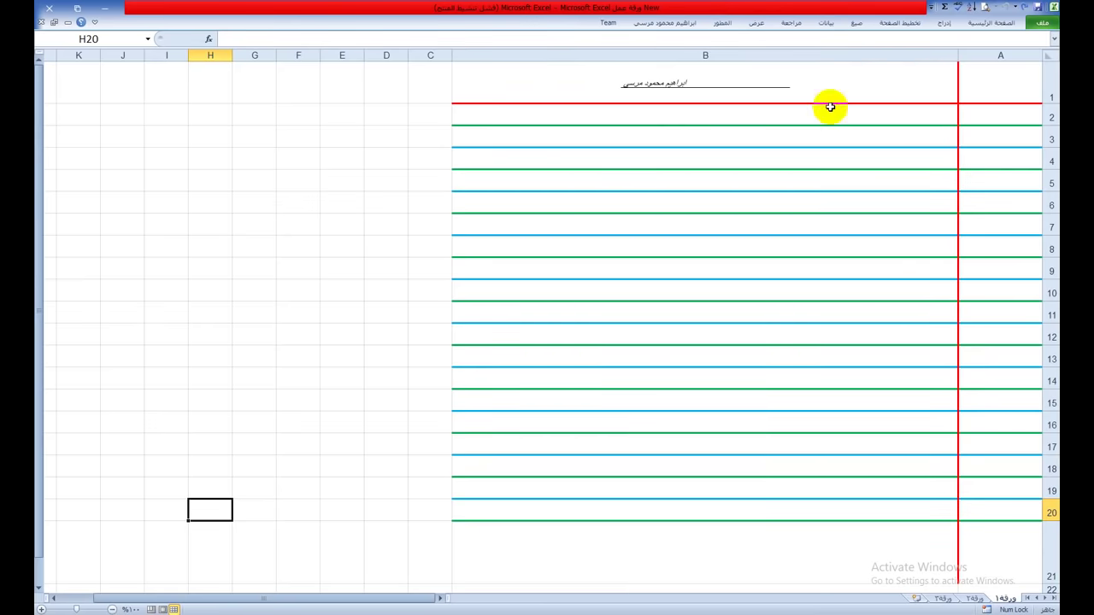
Step: Minimize Excel to reveal the New folder in File Explorer
{"action": "left_click", "coordinate": [109, 10]}
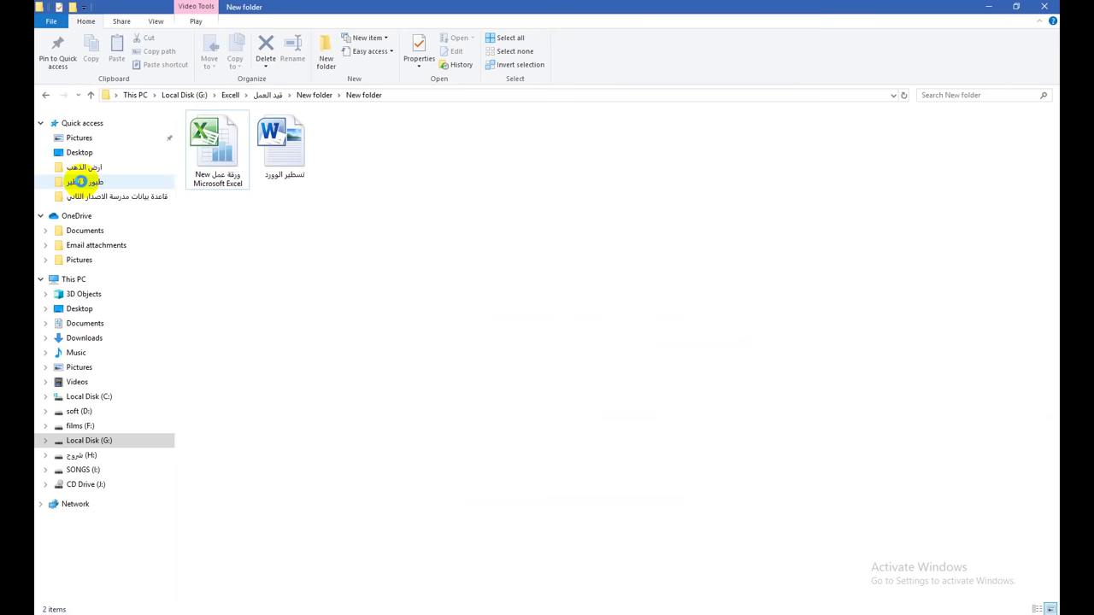
Step: Open the طيور لا تطير folder in a new window, go up to تأسيس الأطفال, and open picture 11111
{"action": "key", "text": "Tab"}
{"action": "right_click", "coordinate": [82, 184]}
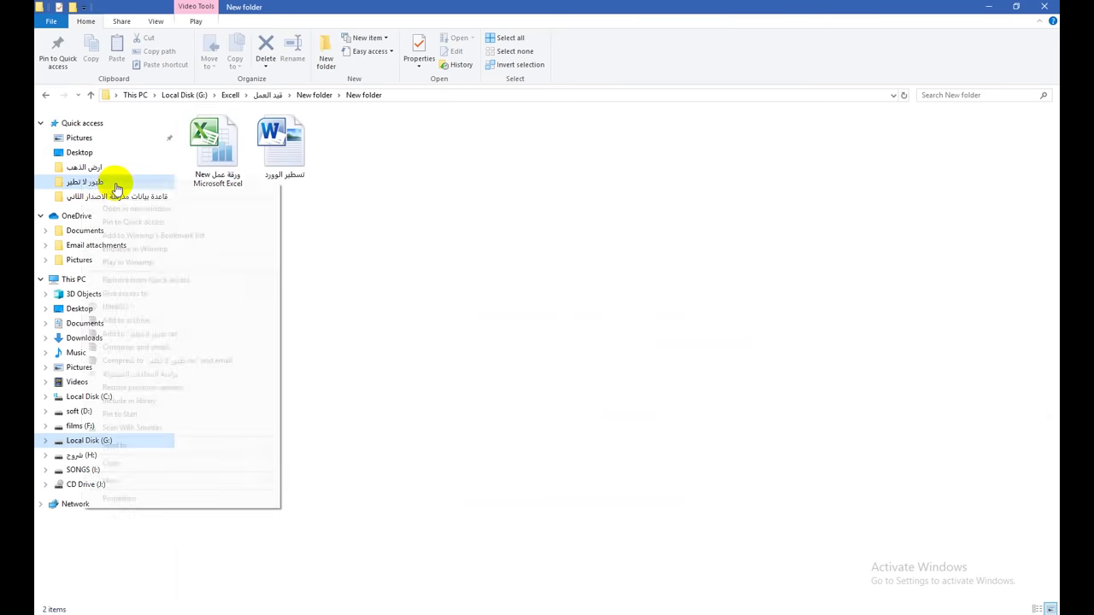
{"action": "left_click", "coordinate": [140, 210]}
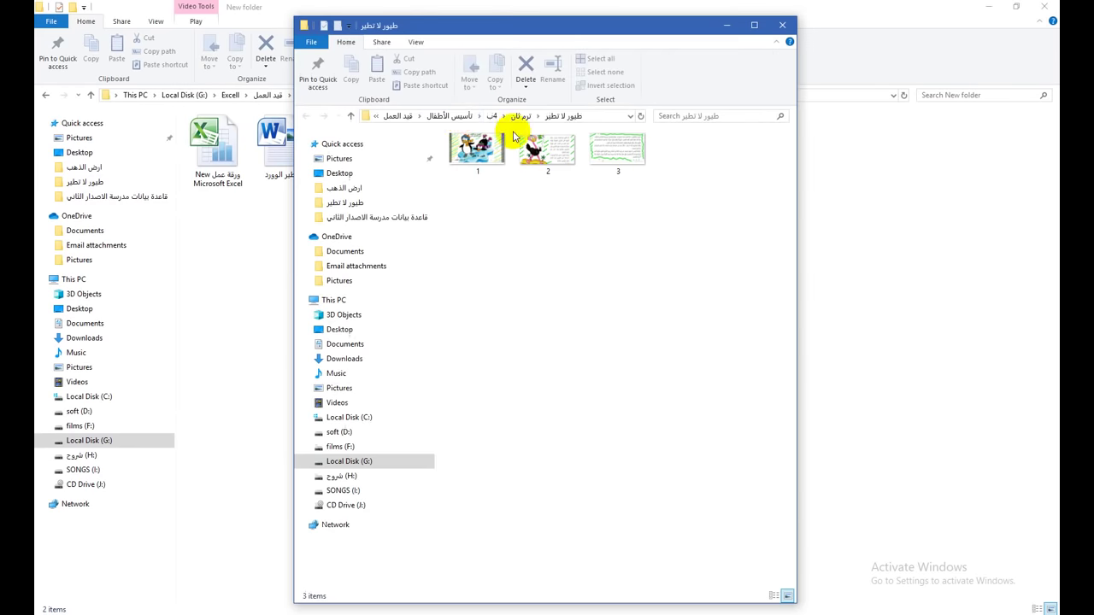
{"action": "left_click", "coordinate": [458, 117]}
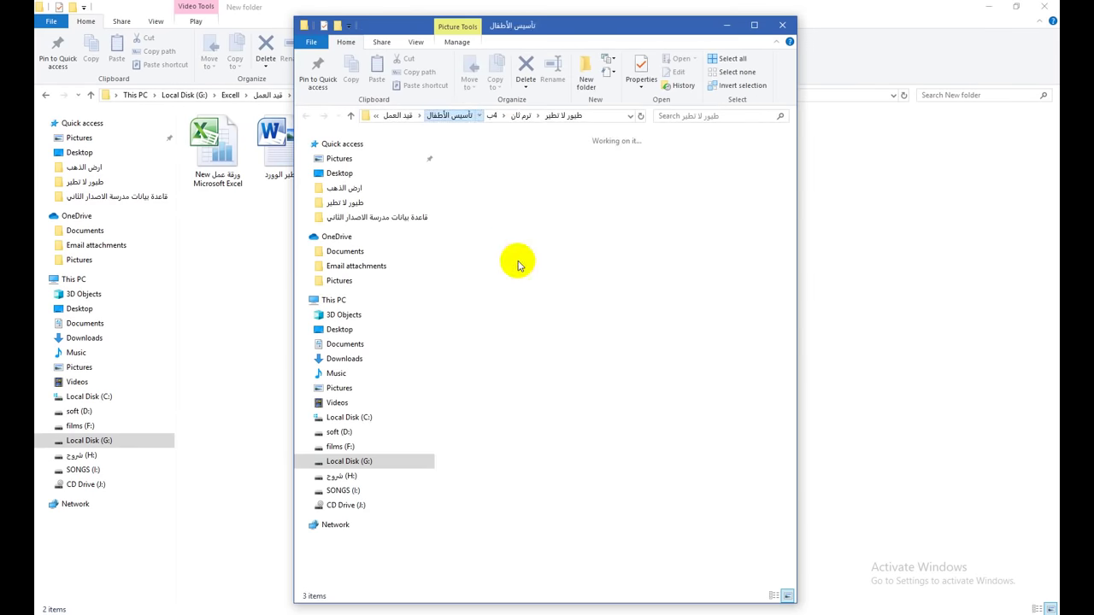
{"action": "left_click", "coordinate": [623, 263]}
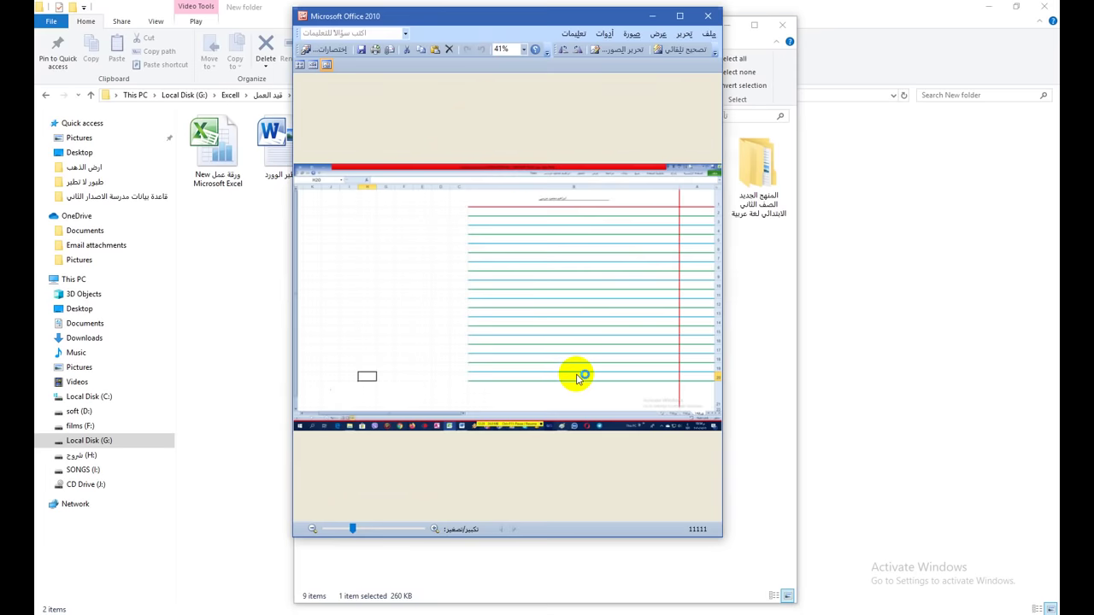
Step: Maximize Picture Manager, show Edit Pictures tools for the lined-page image, and dismiss the activation notice
{"action": "left_click", "coordinate": [679, 15]}
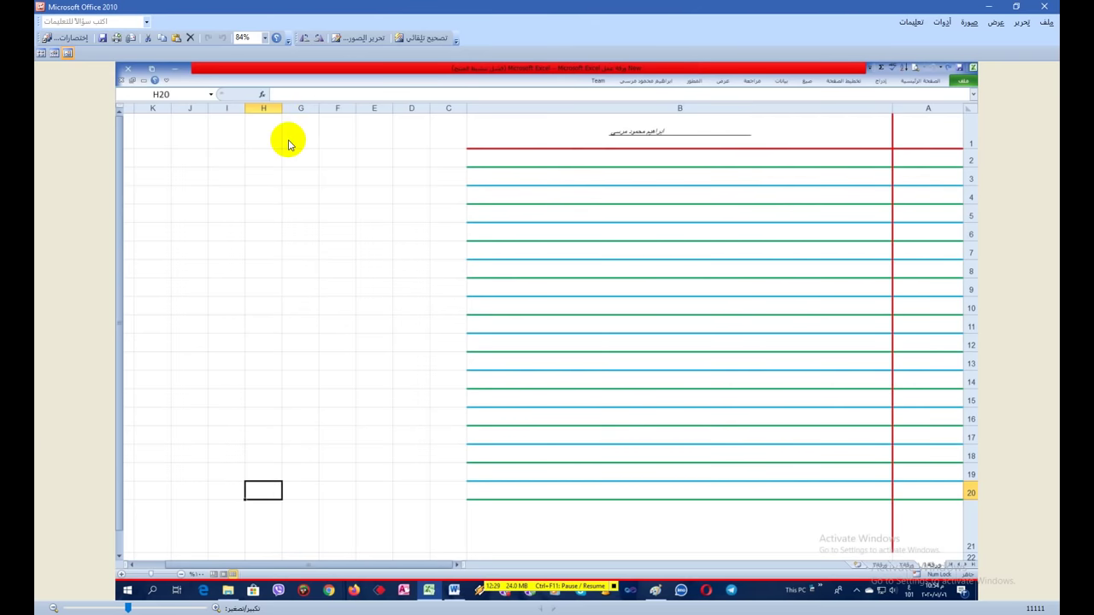
{"action": "left_click", "coordinate": [204, 73]}
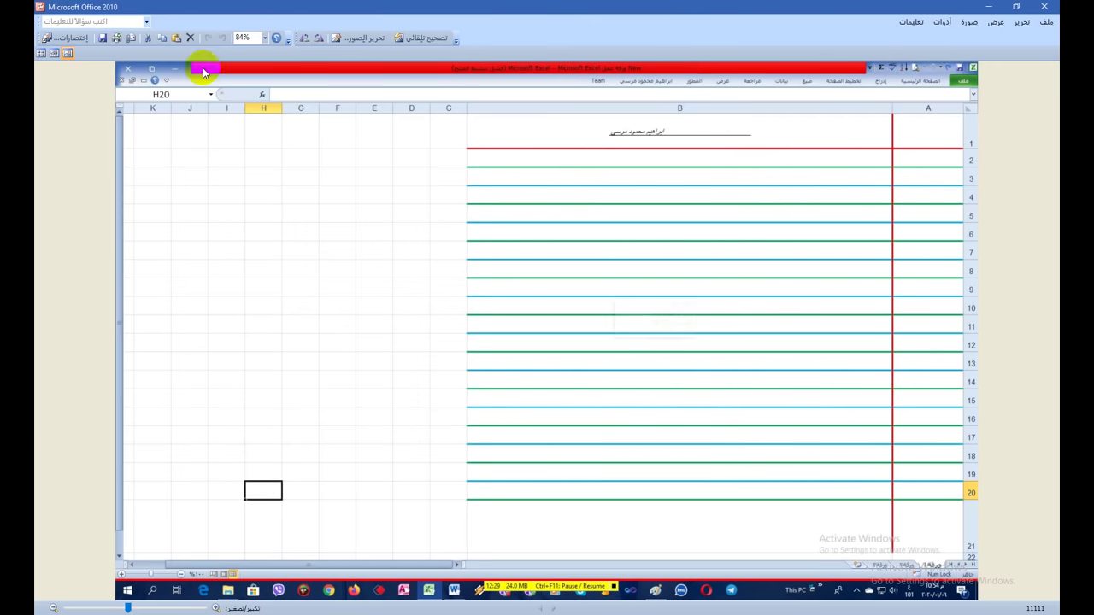
{"action": "left_click", "coordinate": [368, 40]}
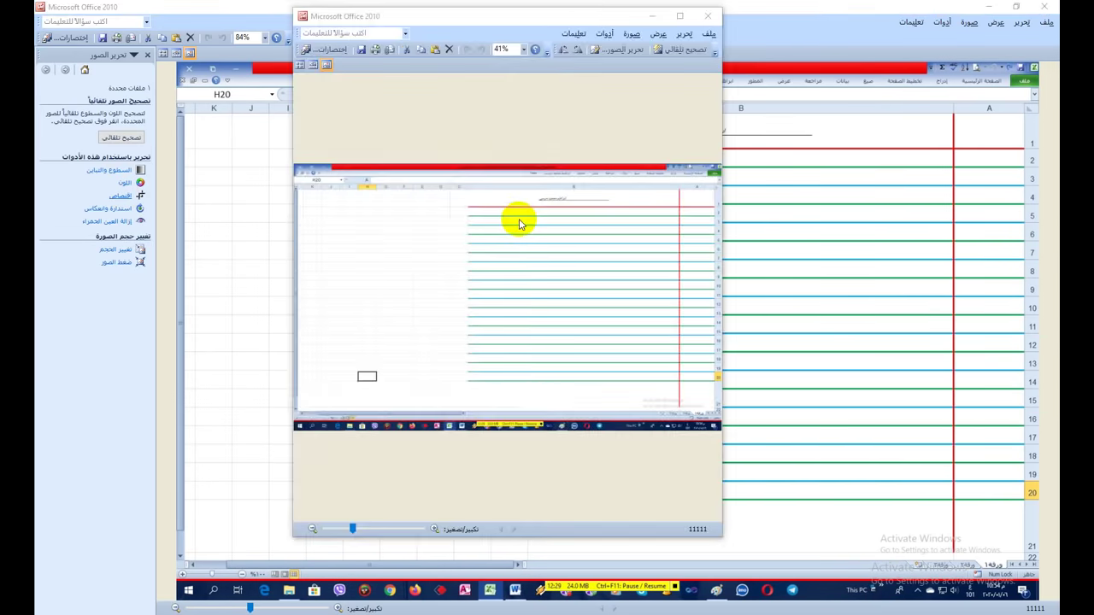
{"action": "left_click", "coordinate": [381, 399]}
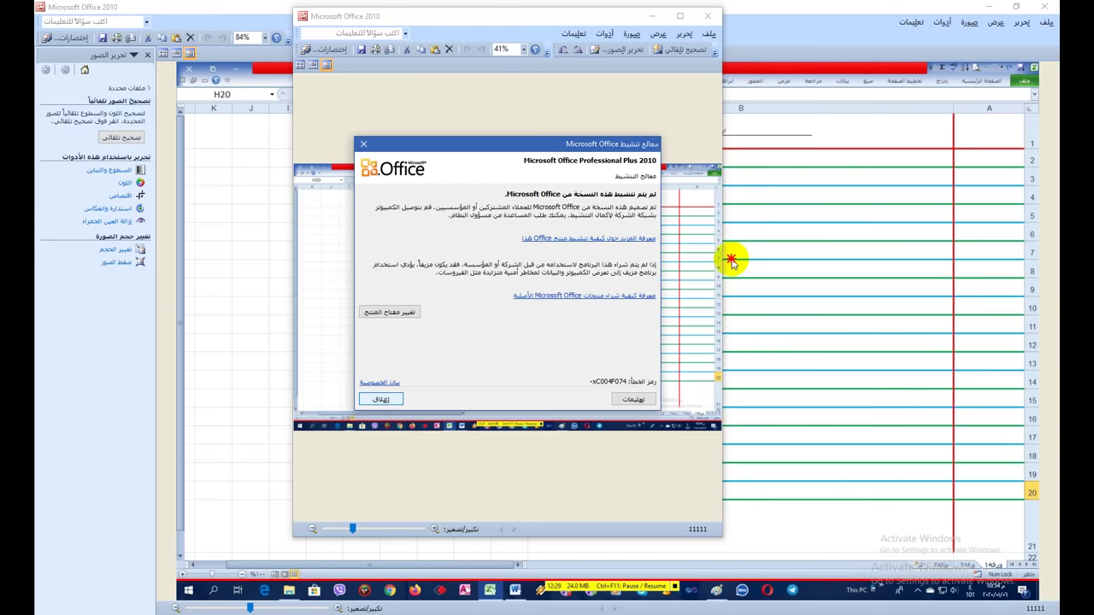